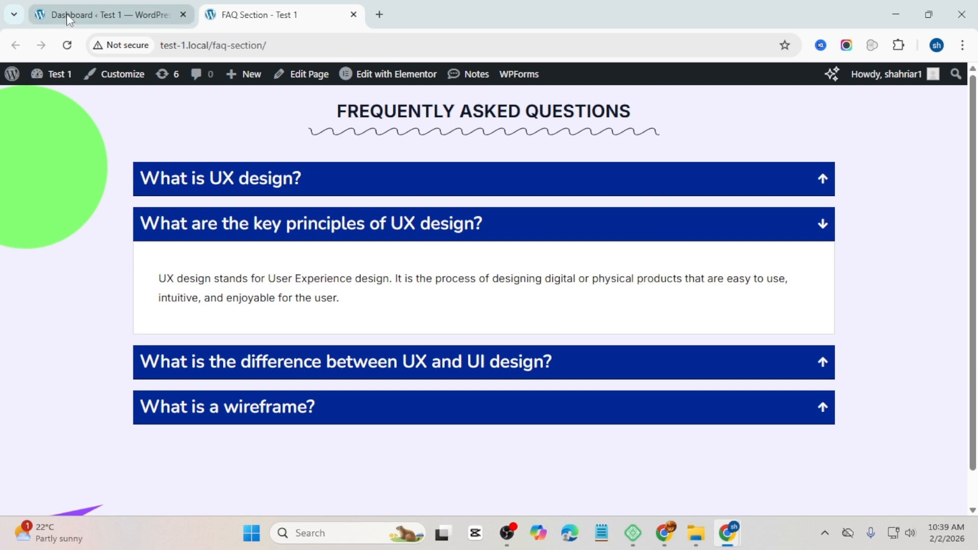
Step: Create a new WordPress page titled "FAQ section" and open it for editing with Elementor
left_click(71, 12)
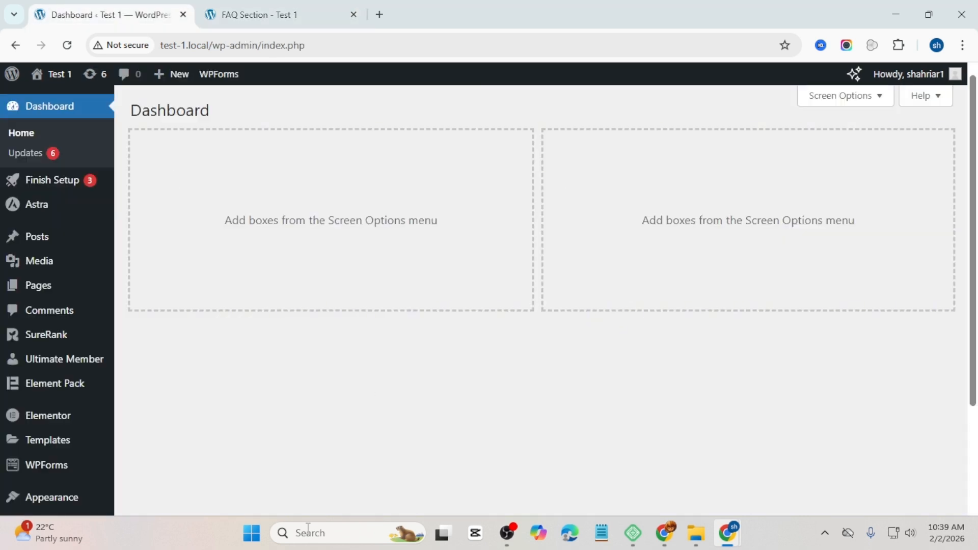
mouse_move(71, 293)
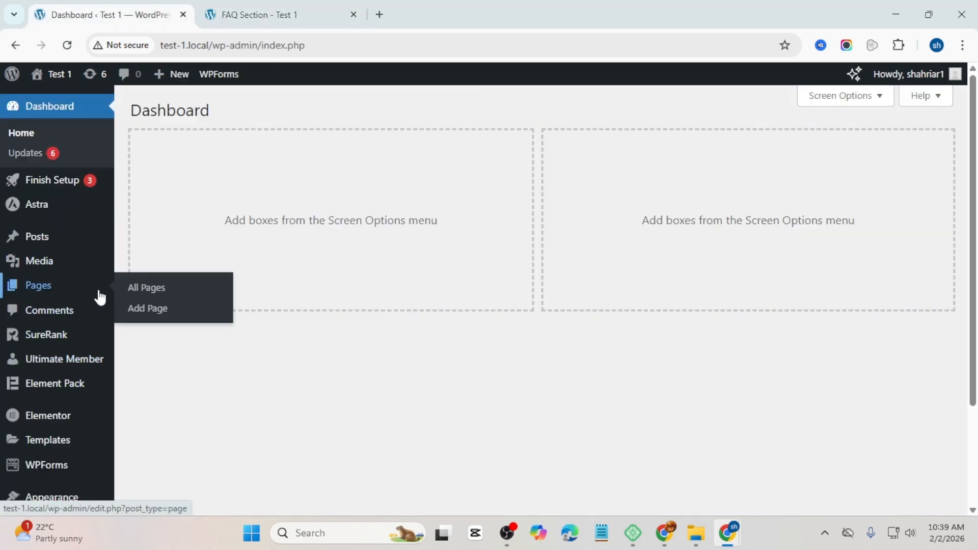
left_click(140, 308)
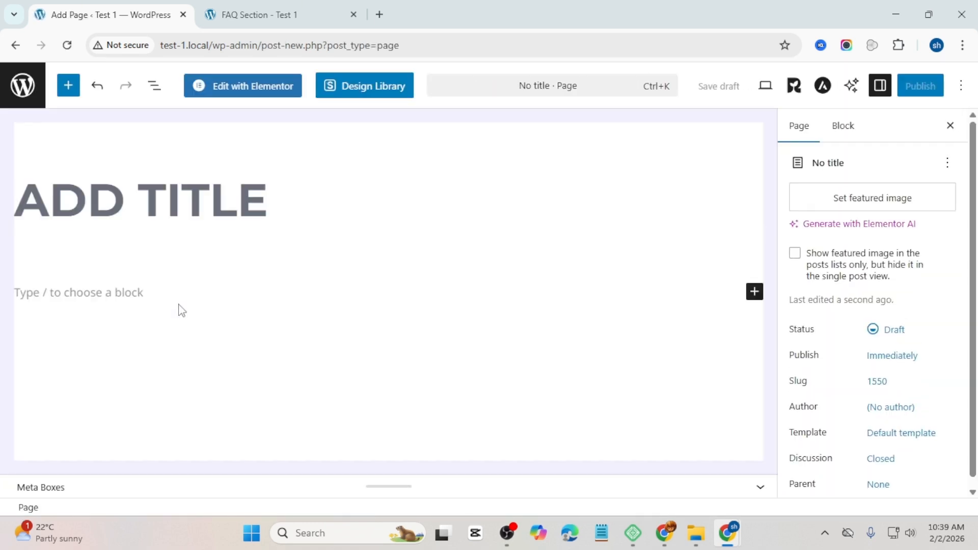
left_click(159, 224)
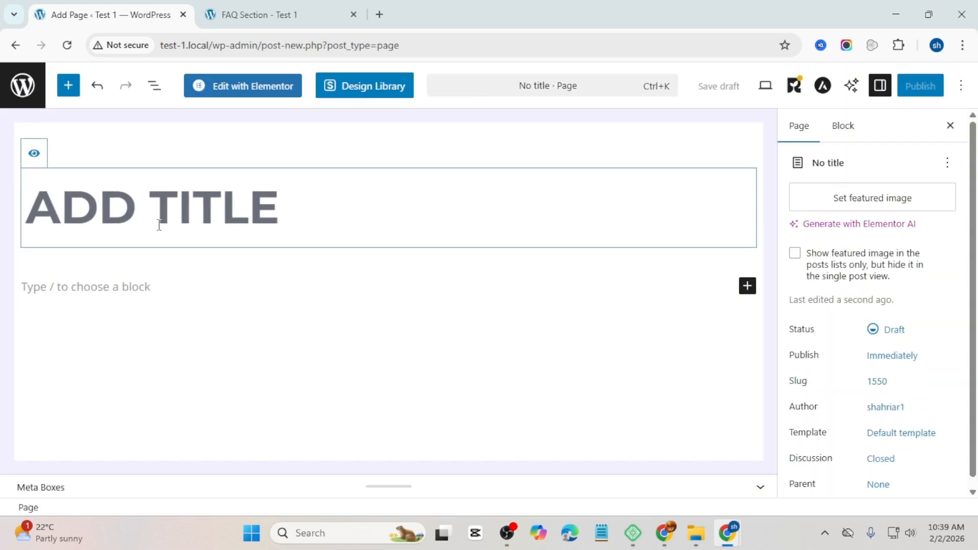
type("FAQ ")
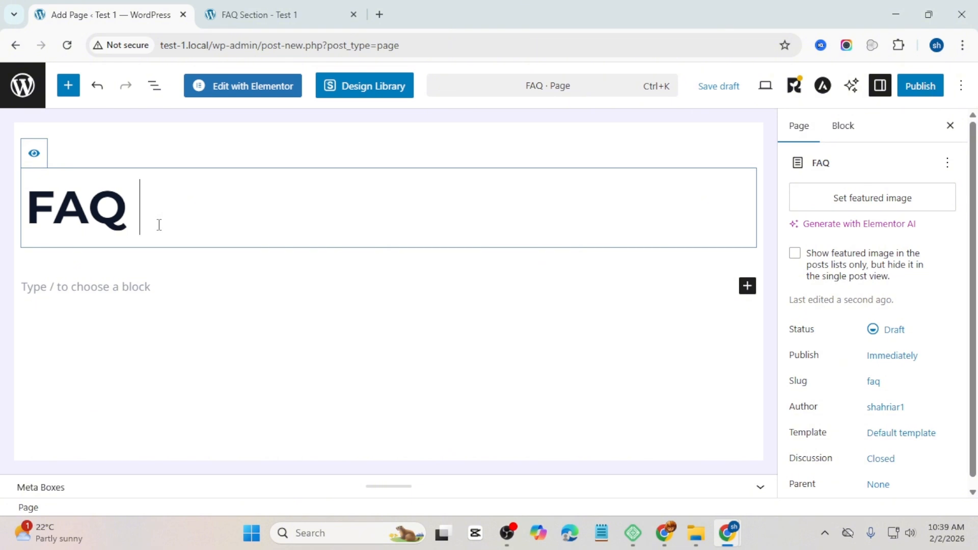
type("section")
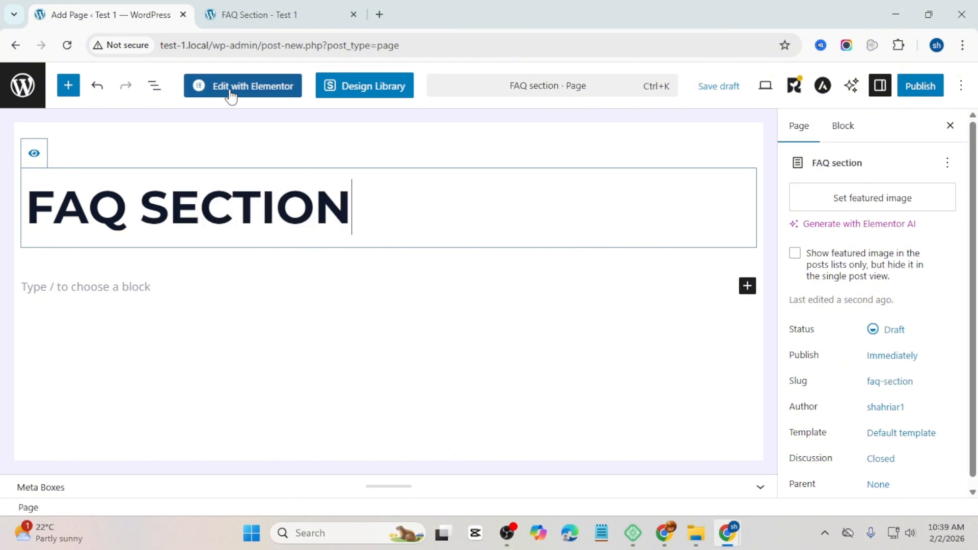
left_click(237, 94)
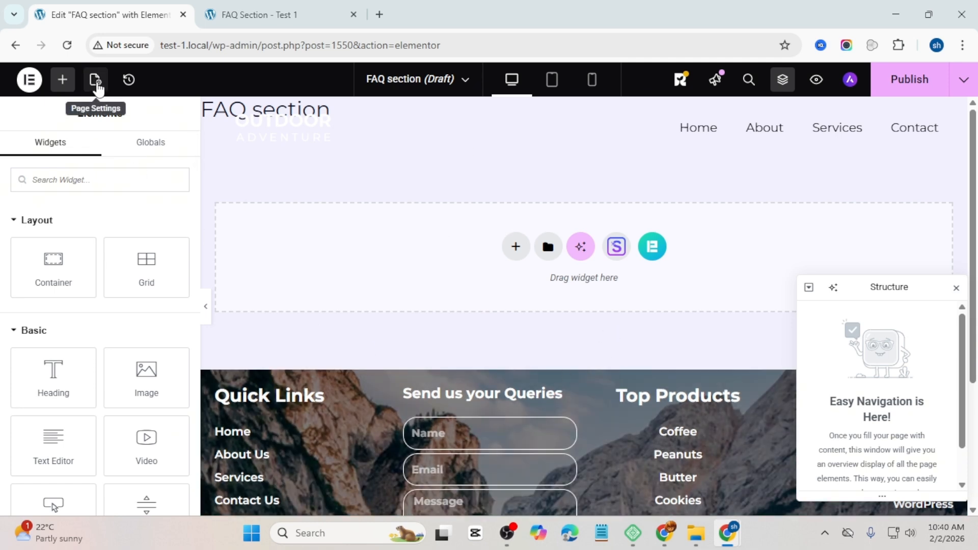
Step: Set the page layout to Elementor Canvas in the page settings
left_click(96, 80)
scroll(86, 227, "down", 4)
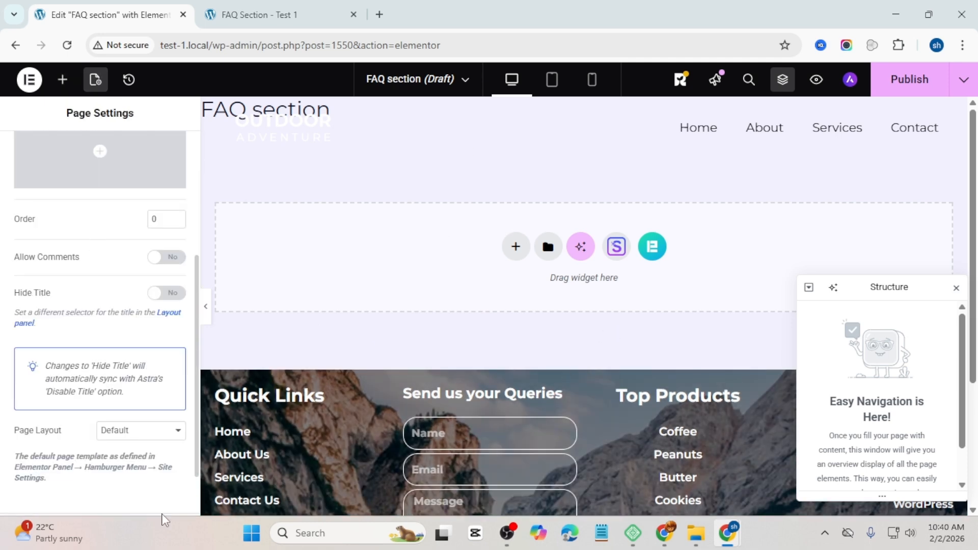
left_click(136, 431)
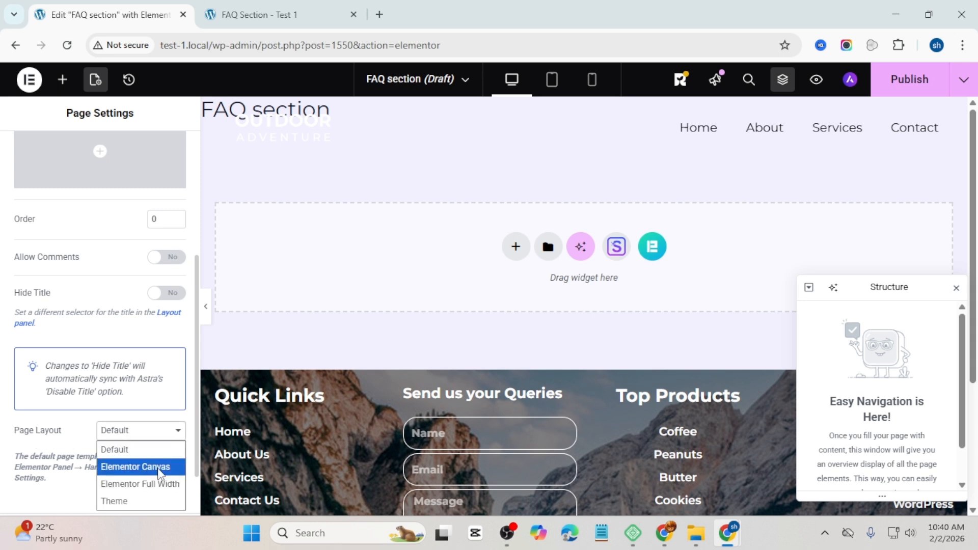
left_click(159, 468)
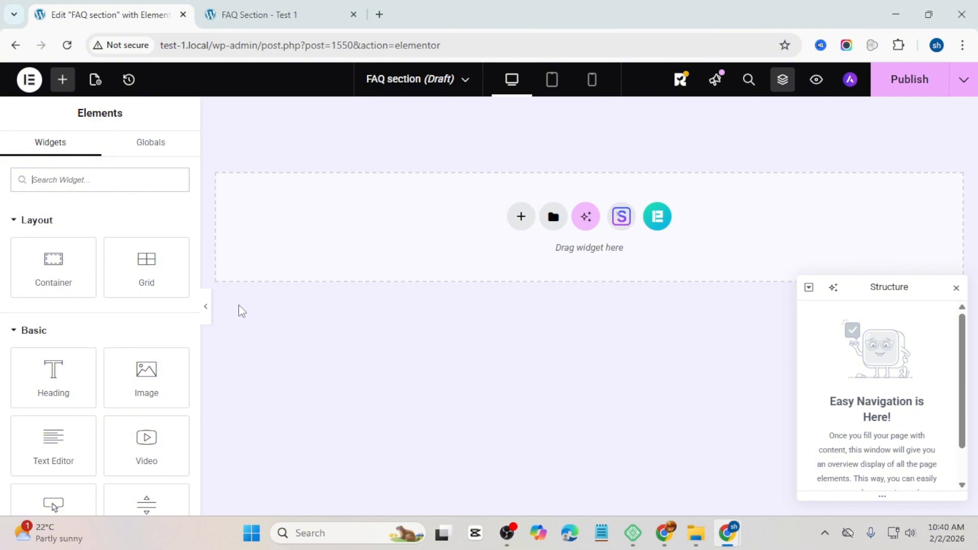
Step: Add a Flexbox container with the single Direction Column structure to the empty page
left_click(515, 226)
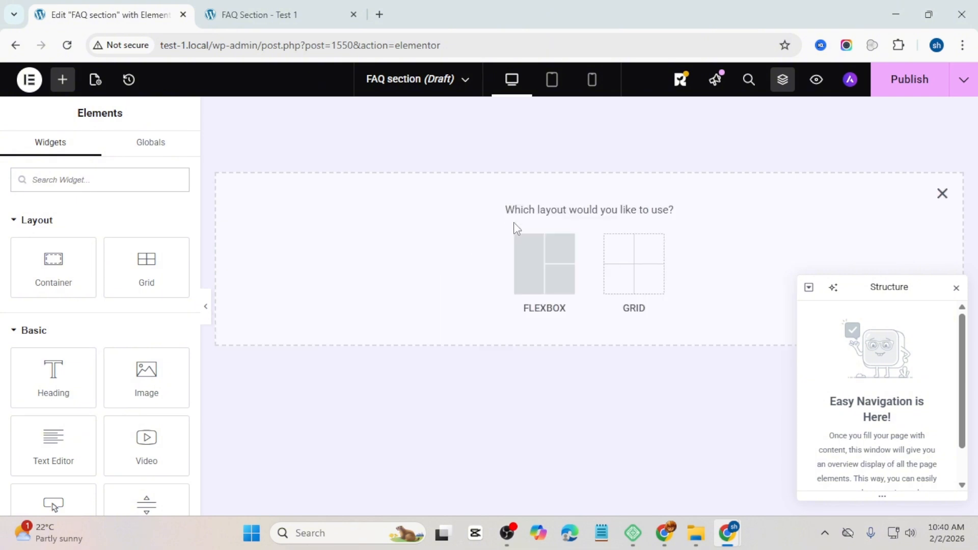
left_click(545, 273)
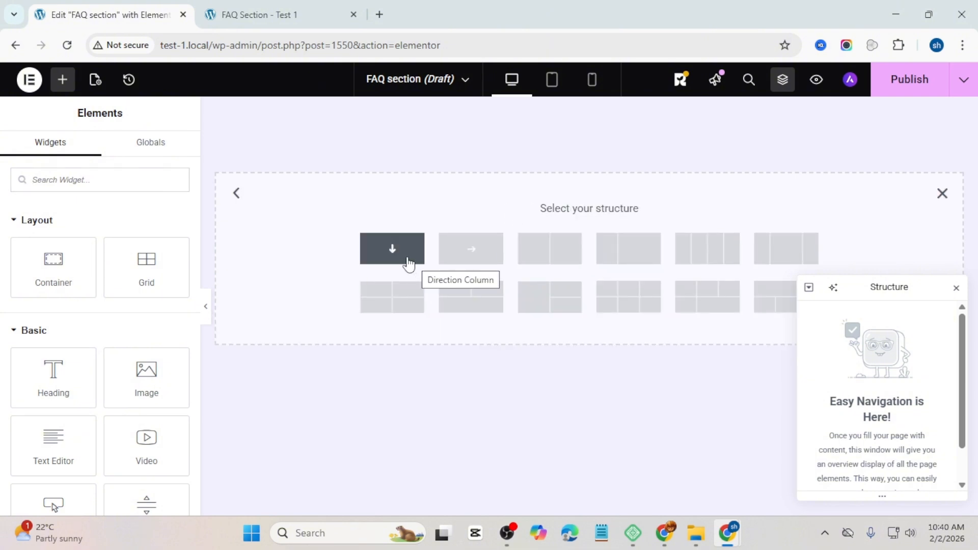
left_click(394, 250)
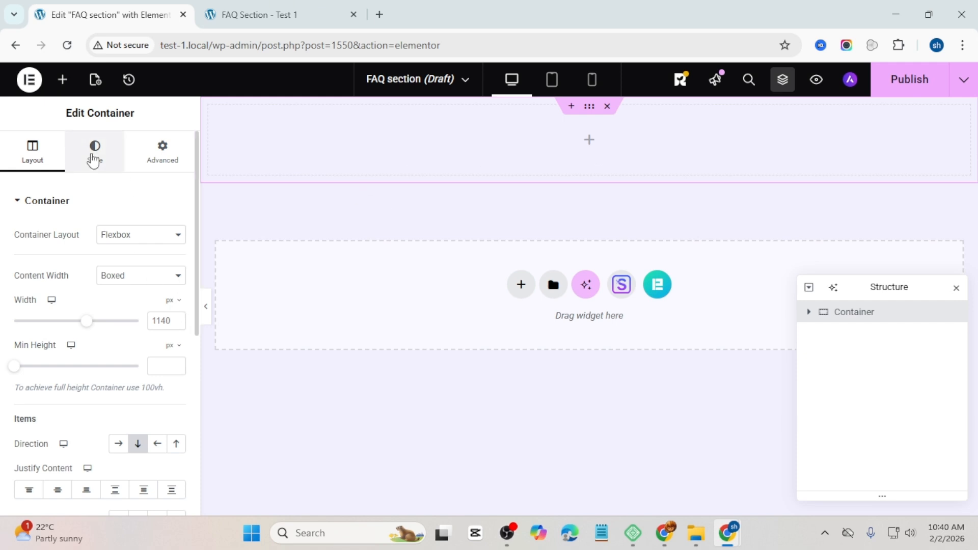
Step: Give the container a Classic background using the media library image with the green circle and purple triangles
left_click(93, 159)
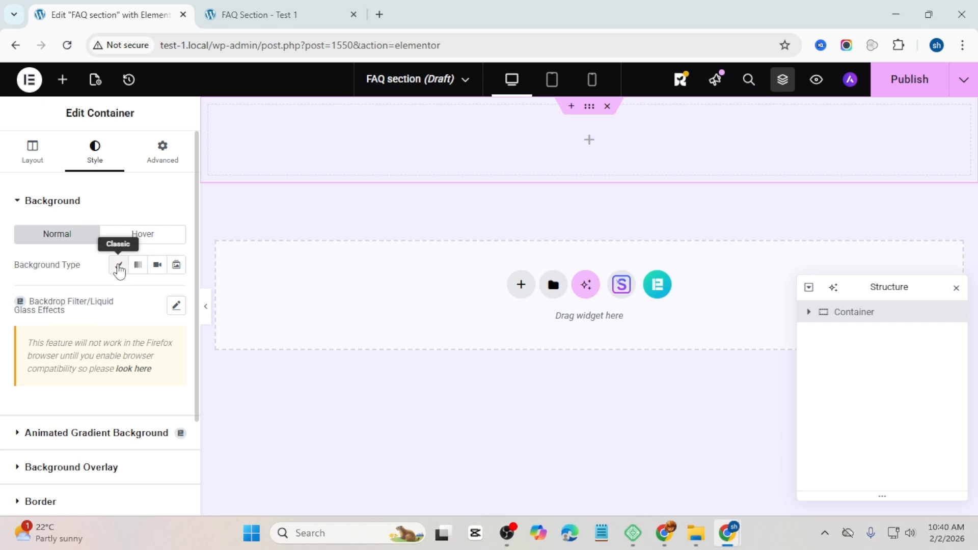
left_click(119, 269)
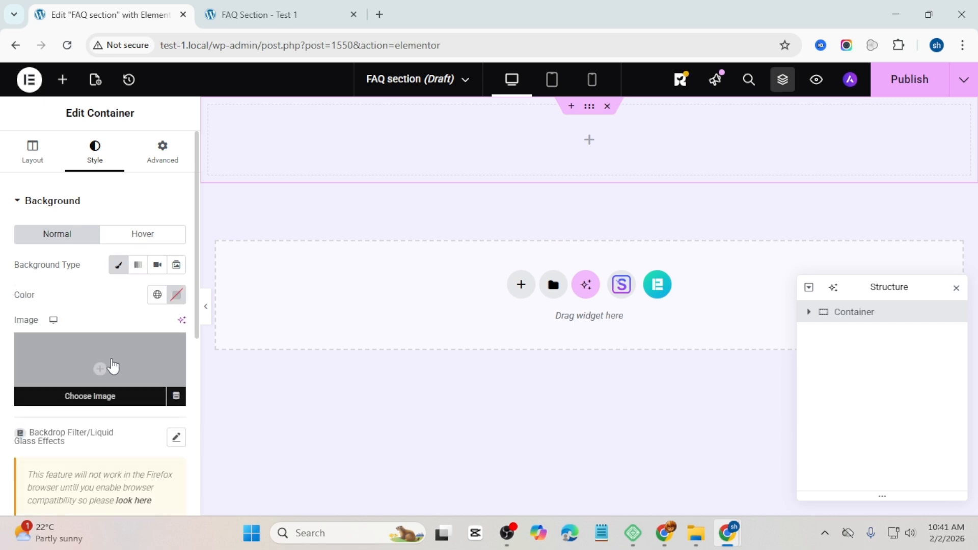
left_click(112, 366)
left_click(236, 250)
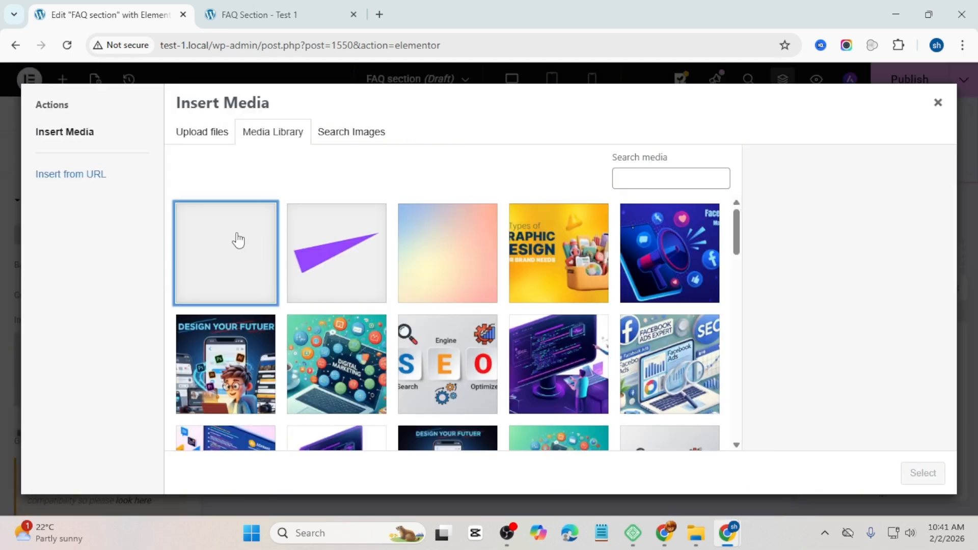
left_click(923, 473)
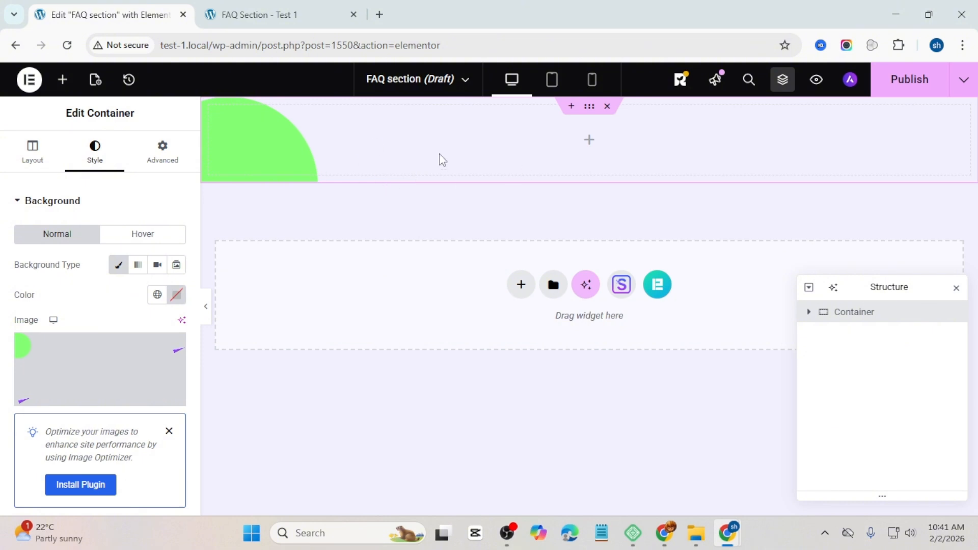
Step: Place a second container inside the first one and set its width to 980 px
left_click(590, 145)
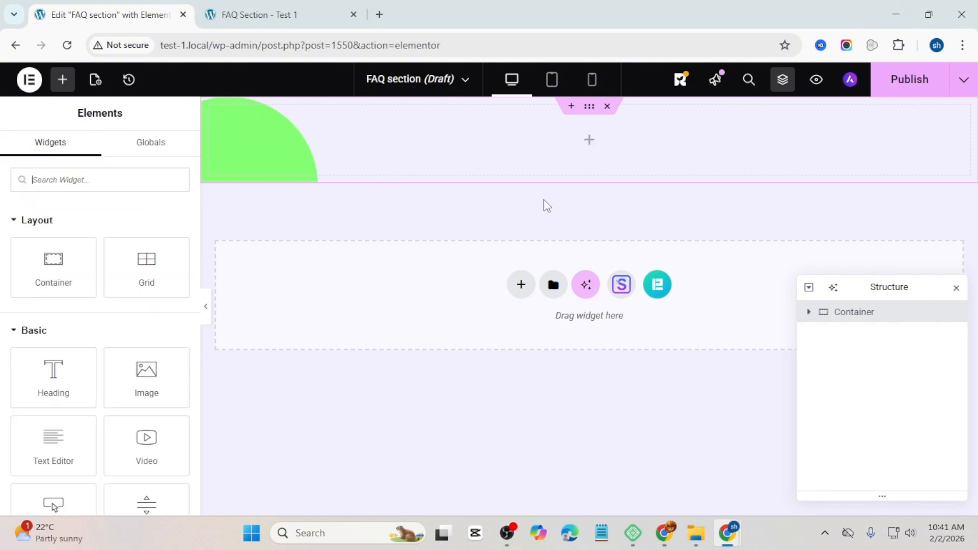
left_click_drag(53, 267, 640, 148)
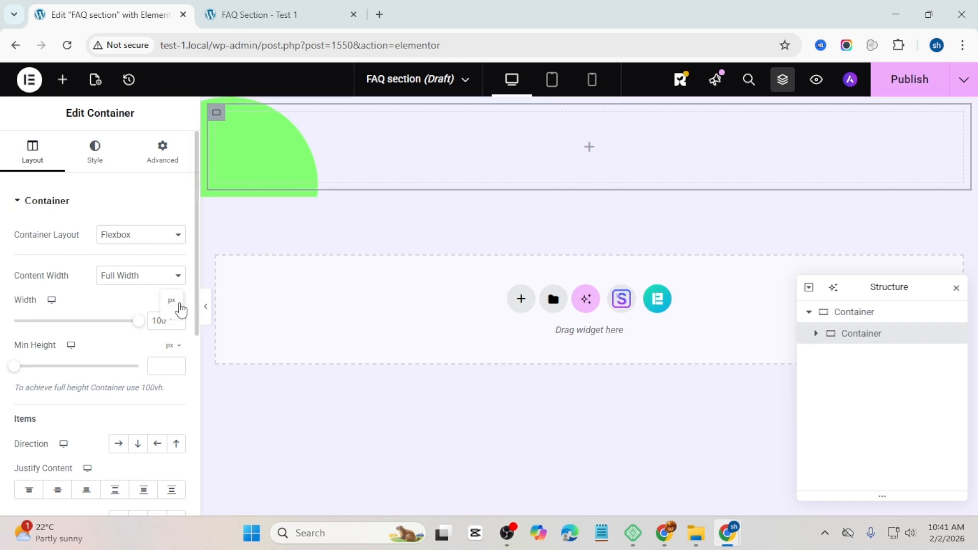
left_click(171, 300)
left_click(158, 321)
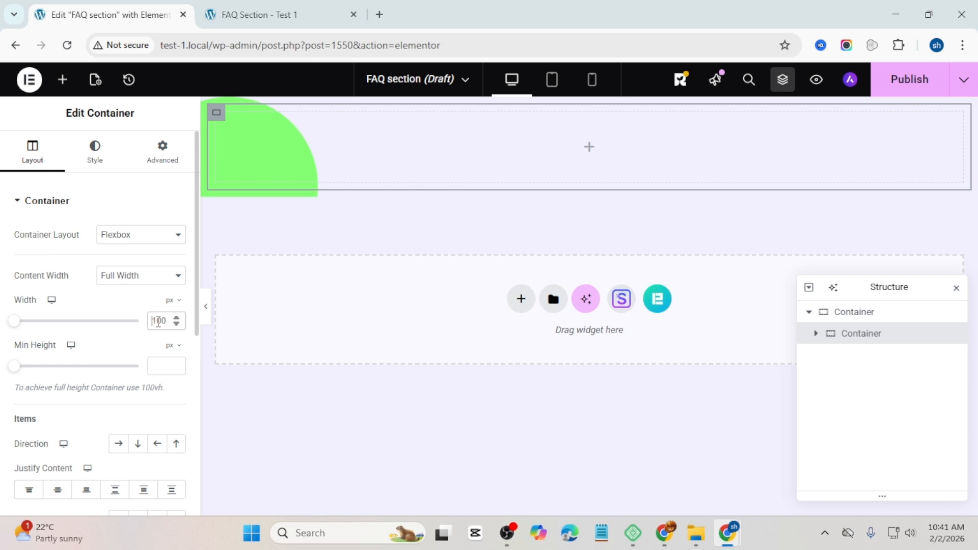
key("BackSpace")
key("BackSpace")
key("BackSpace")
type("980")
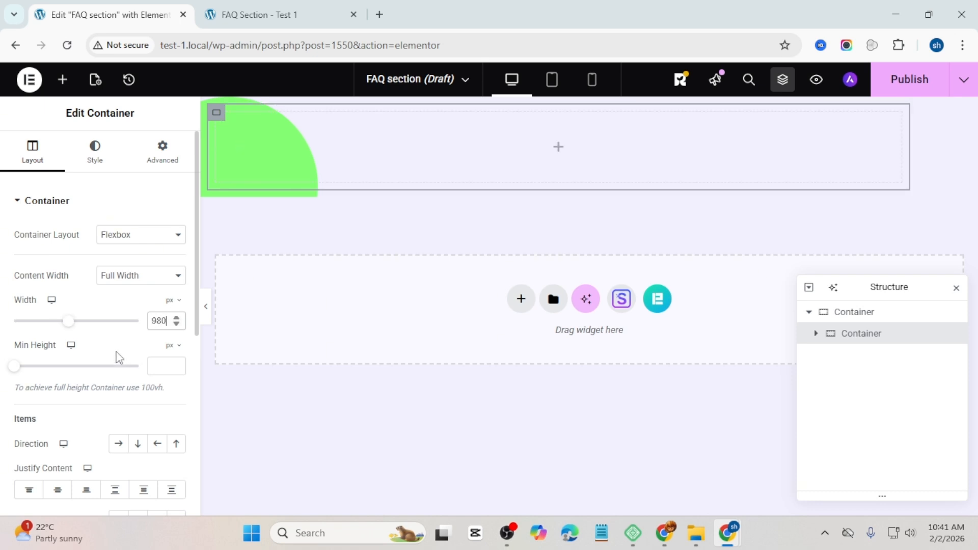
Step: Set the inner container's minimum height to 100 vh and its column and row gaps to 0
mouse_move(180, 347)
left_click(160, 411)
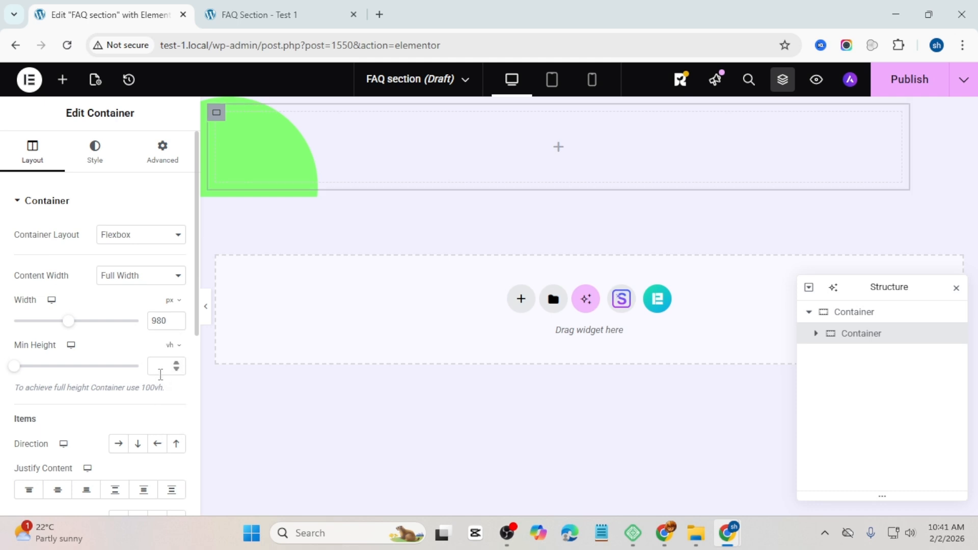
left_click(160, 367)
type("100")
scroll(95, 355, "down", 4)
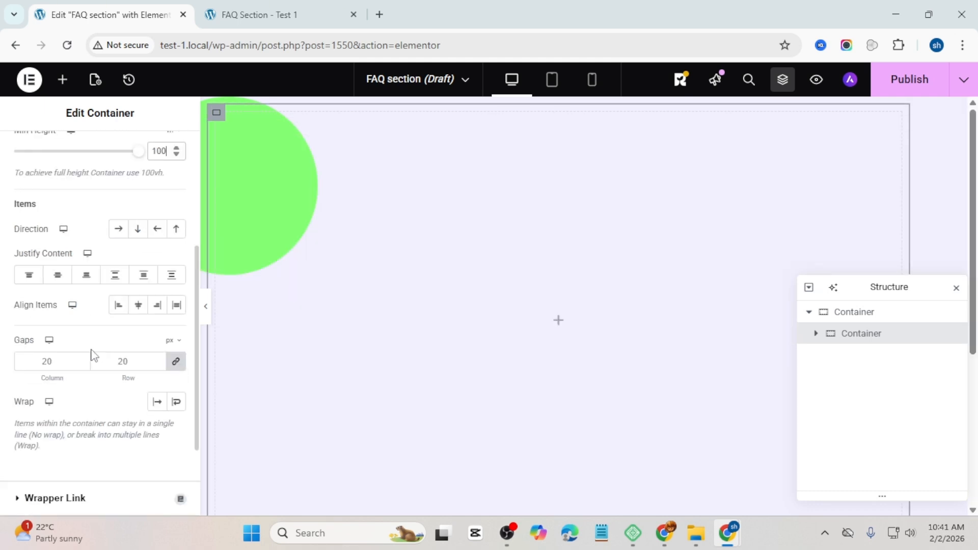
left_click(47, 363)
type("0")
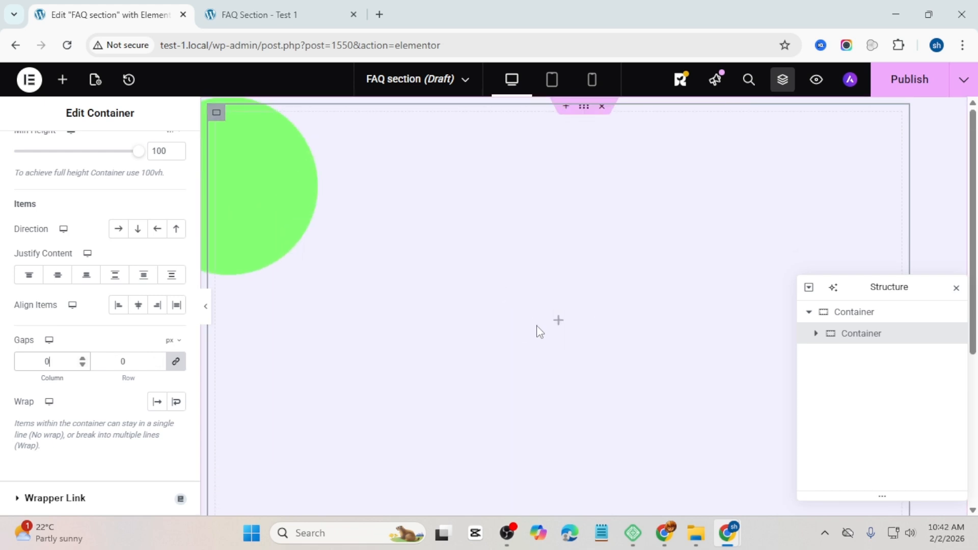
Step: Add a Heading widget to the inner container with the title "Frequently Asked Questions"
left_click(559, 320)
left_click_drag(53, 377, 625, 334)
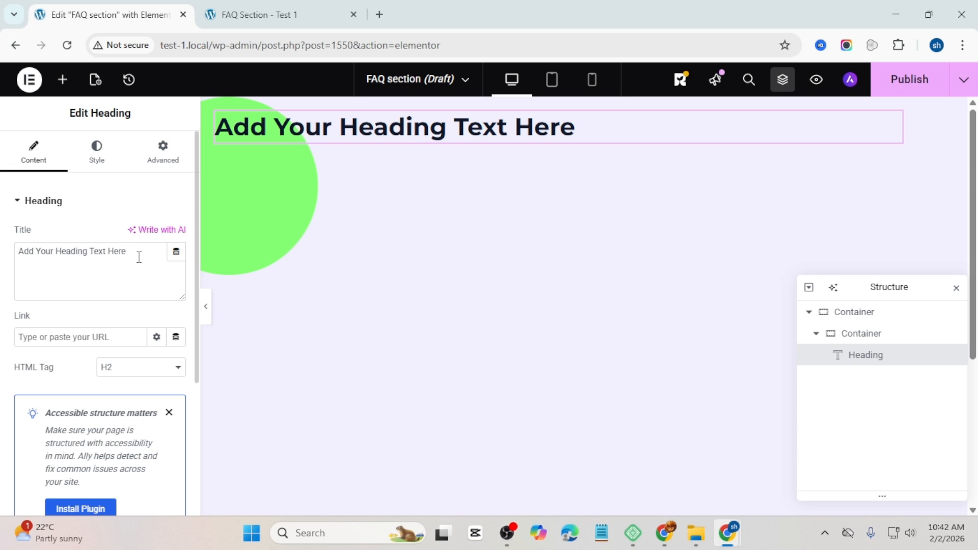
left_click_drag(138, 258, 3, 254)
type("Frequently Asked Questions")
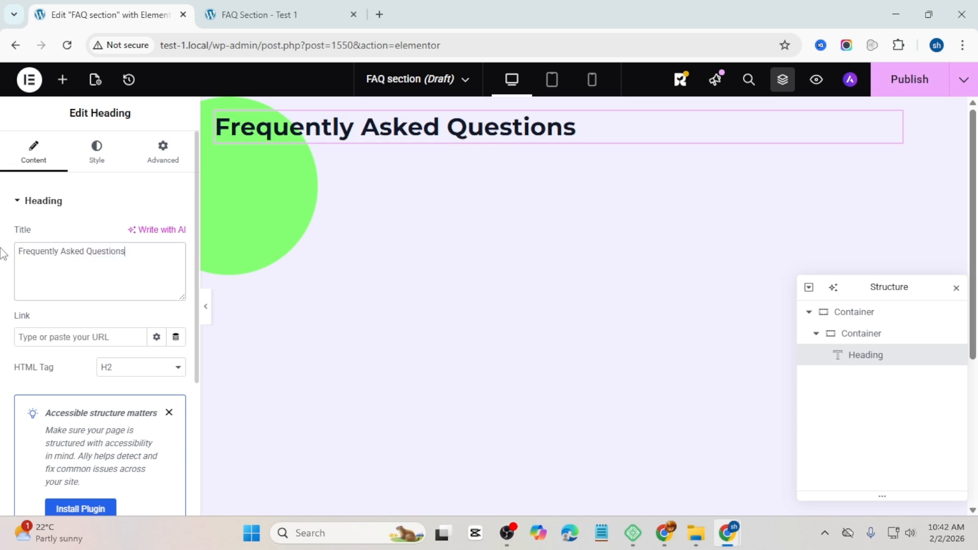
Step: Center the heading and set its font family to Poppins
left_click(96, 151)
left_click(137, 234)
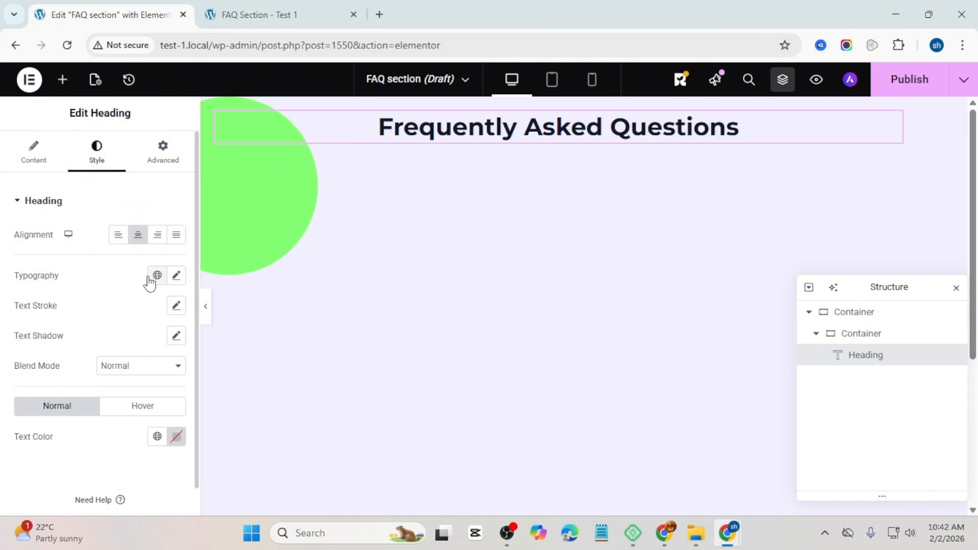
left_click(176, 275)
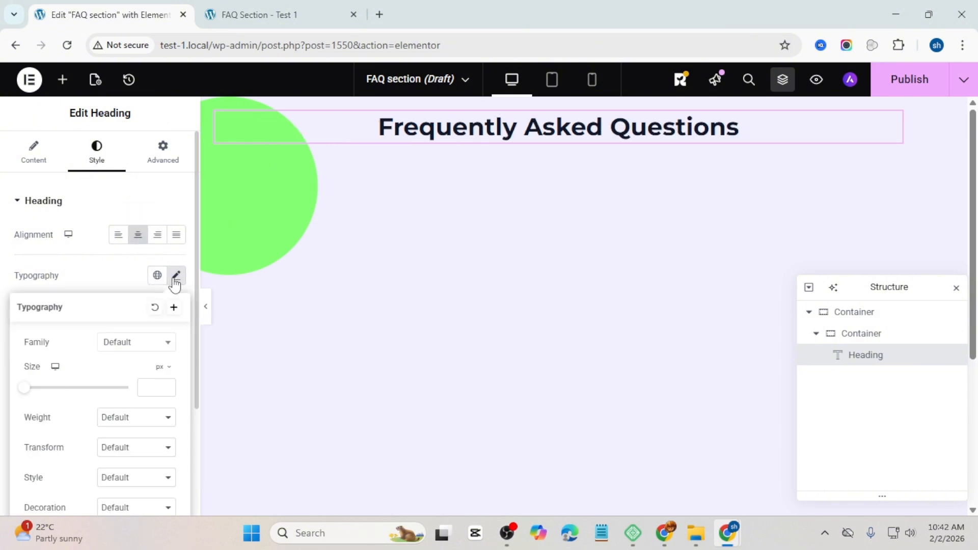
left_click(138, 348)
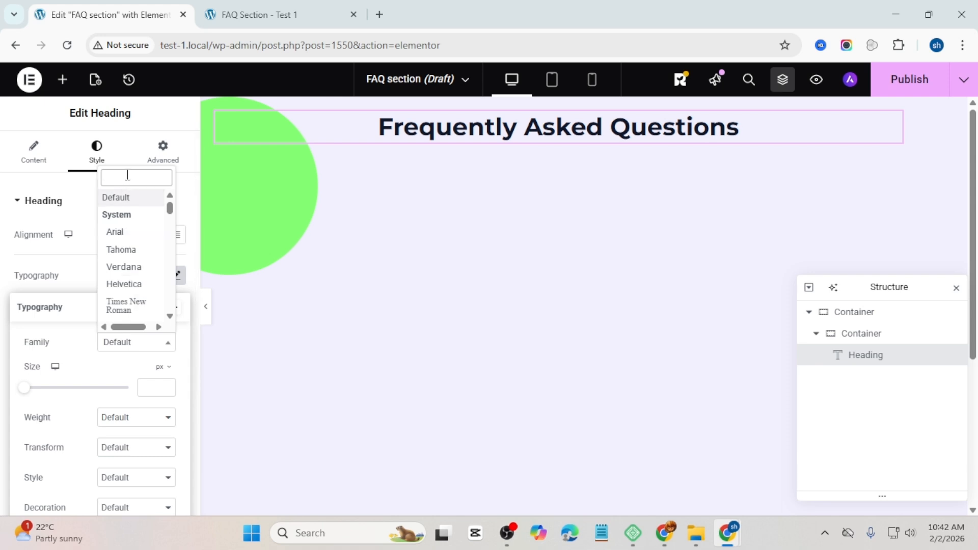
type("pop")
left_click(121, 307)
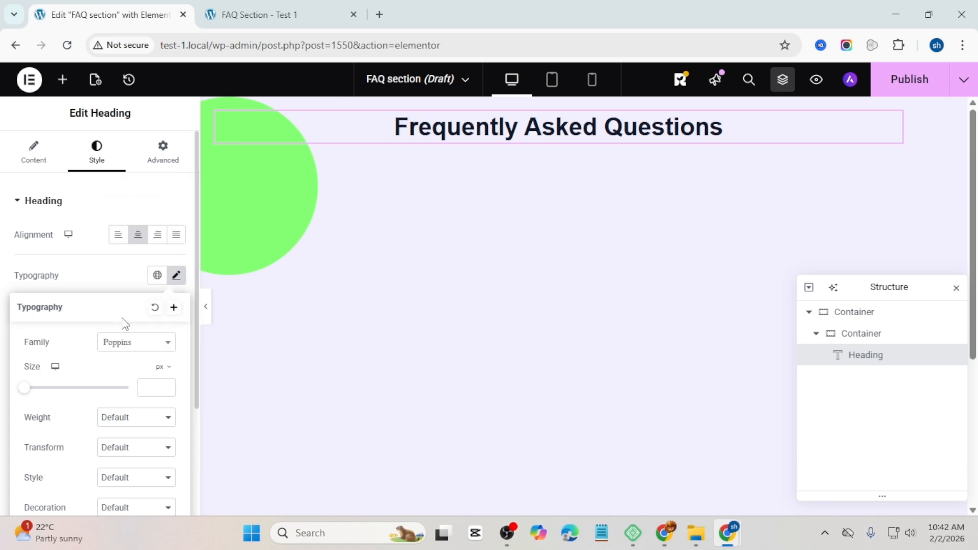
Step: Set the heading's text transform to Uppercase and its font size to 25 px
scroll(79, 294, "down", 2)
left_click(135, 375)
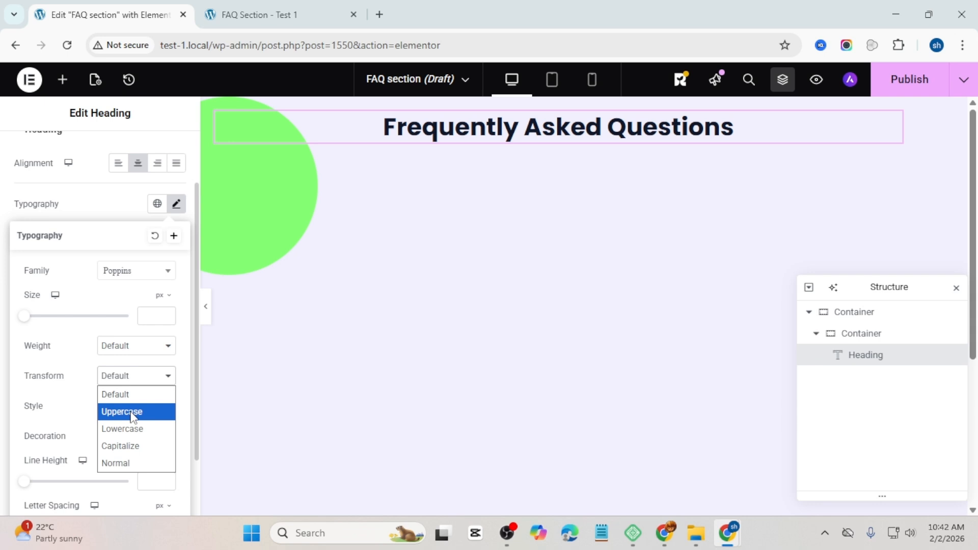
left_click(132, 412)
left_click_drag(166, 313, 168, 315)
left_click(168, 315)
left_click(167, 313)
left_click(166, 320)
left_click(167, 319)
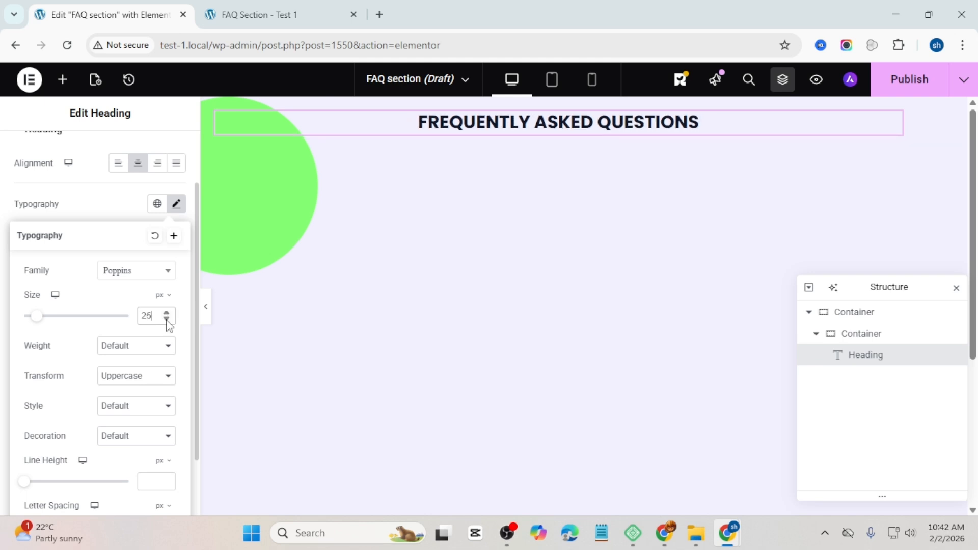
Step: Add a Divider widget to the outer container, above the inner container that holds the heading
scroll(78, 214, "up", 2)
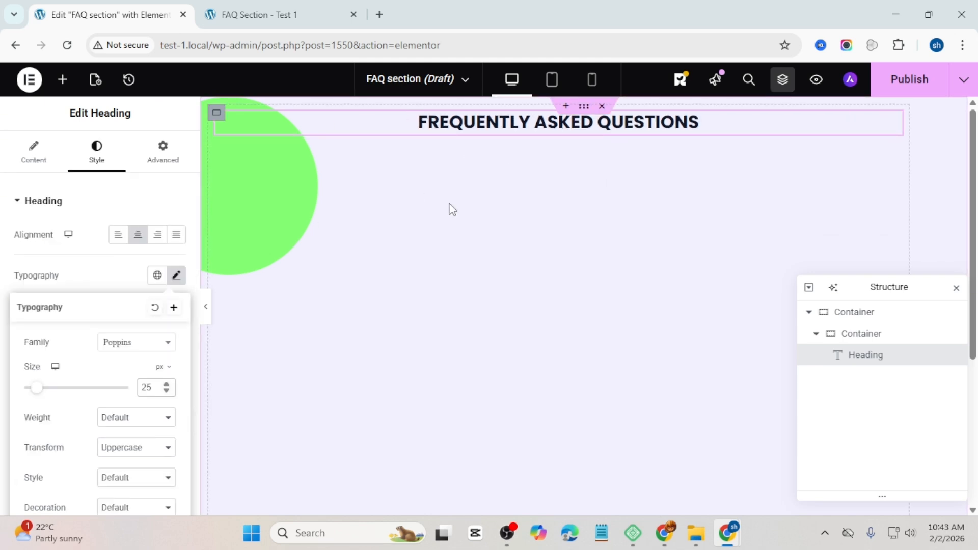
left_click(64, 94)
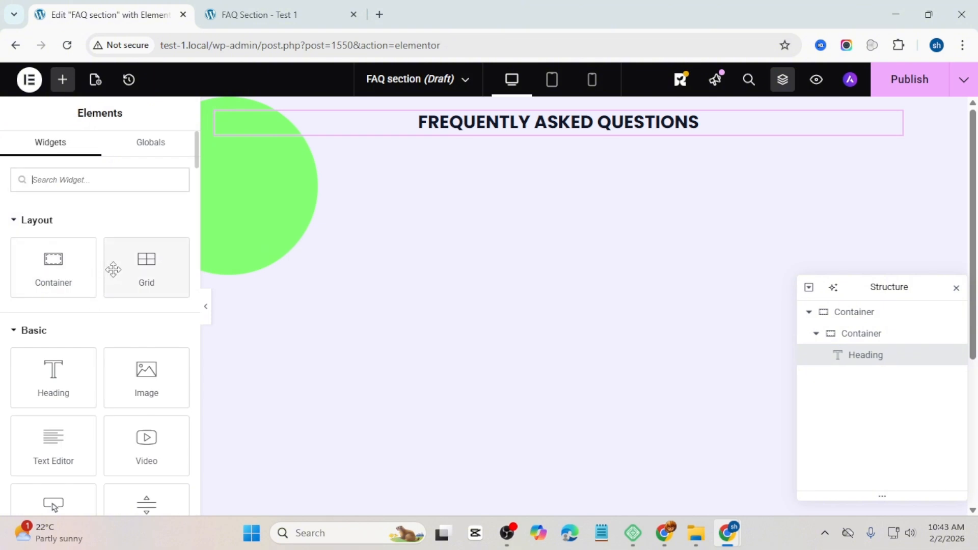
scroll(130, 278, "down", 2)
left_click_drag(149, 435, 617, 119)
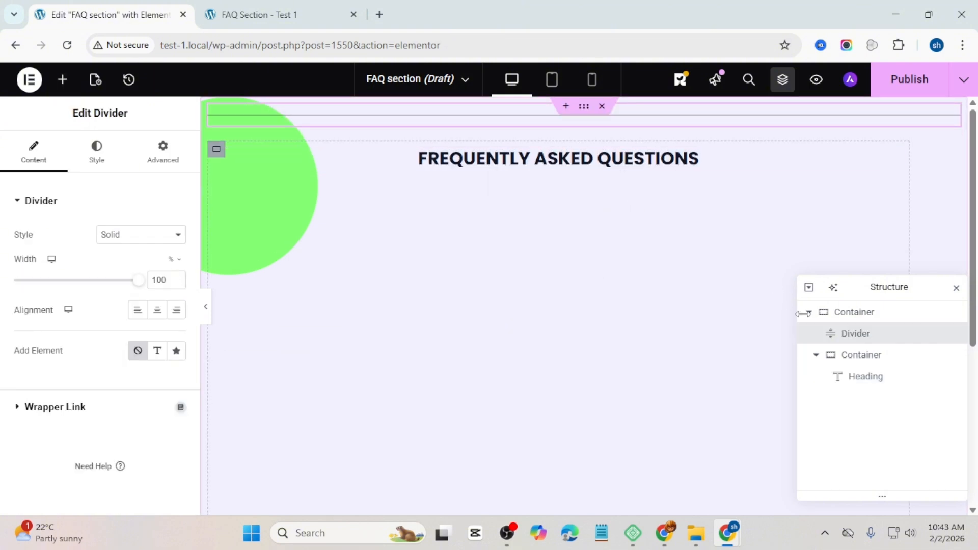
Step: Move the divider into the inner container below the heading and set its line style to Wavy
left_click_drag(865, 337, 887, 395)
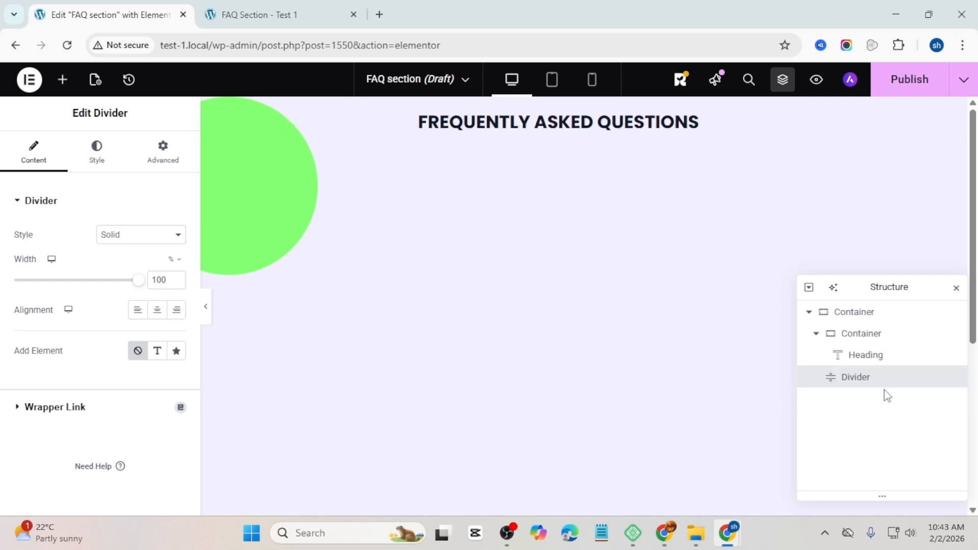
left_click(130, 237)
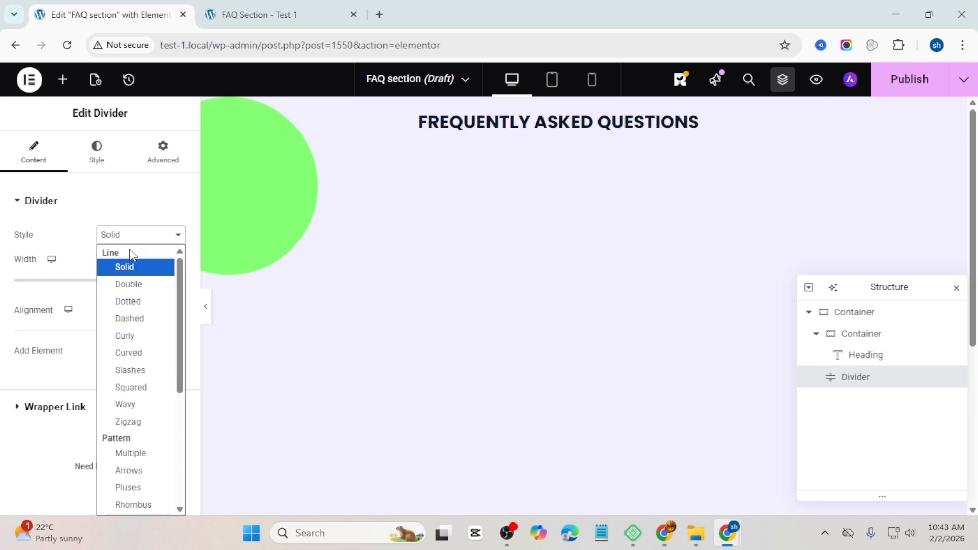
left_click(125, 404)
left_click(96, 153)
scroll(484, 175, "down", 5)
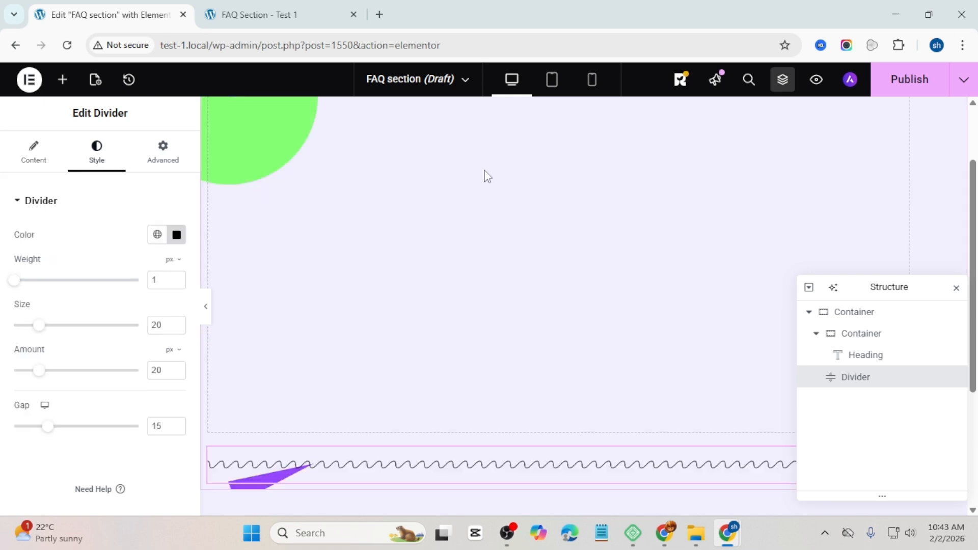
scroll(658, 299, "up", 5)
Step: Center the divider and reduce its width to 50%
left_click(34, 153)
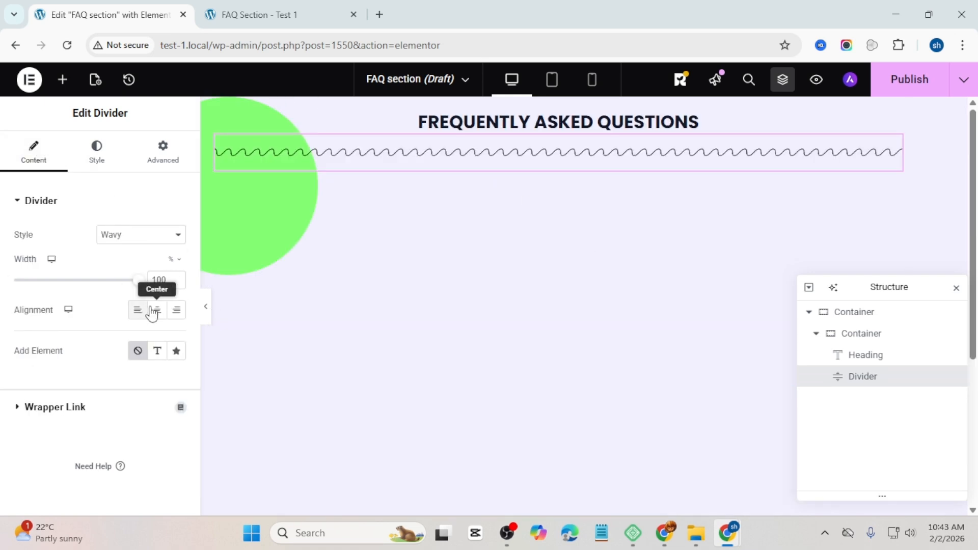
left_click_drag(141, 279, 79, 287)
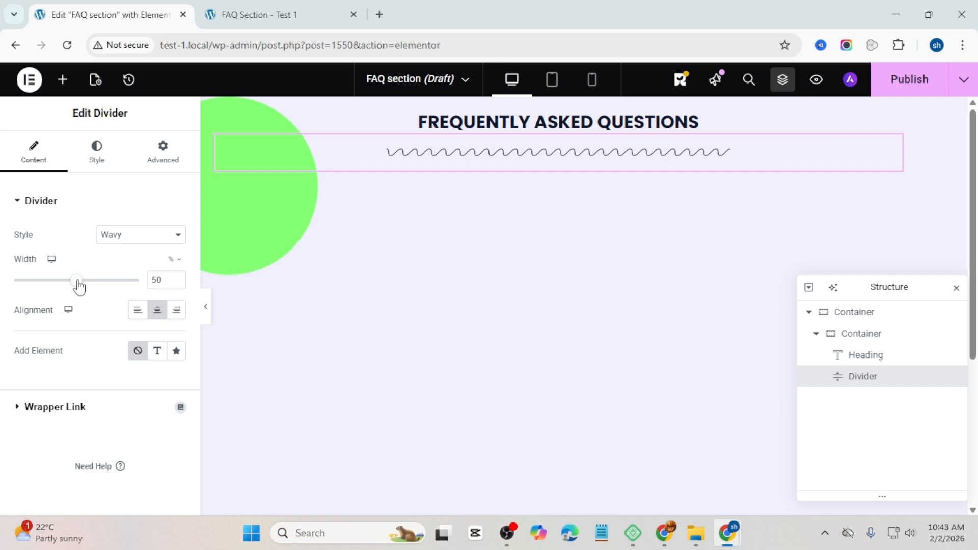
left_click(860, 342)
scroll(159, 314, "down", 3)
Step: Set the divider's gap to 5 px
left_click(871, 378)
left_click(99, 155)
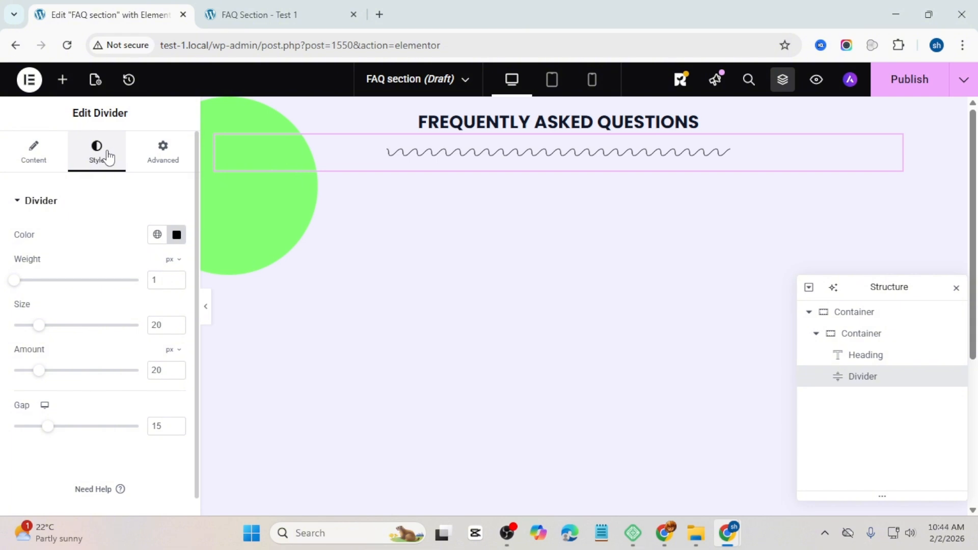
left_click(176, 430)
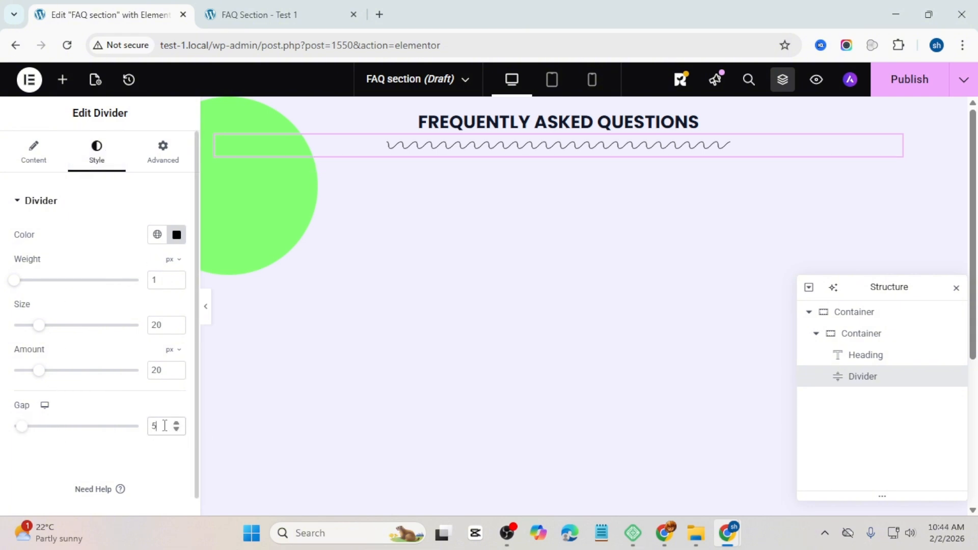
Step: Set the amount of the divider's wave pattern to 30 px
left_click(177, 329)
left_click(177, 368)
left_click_drag(176, 367, 177, 368)
left_click(177, 374)
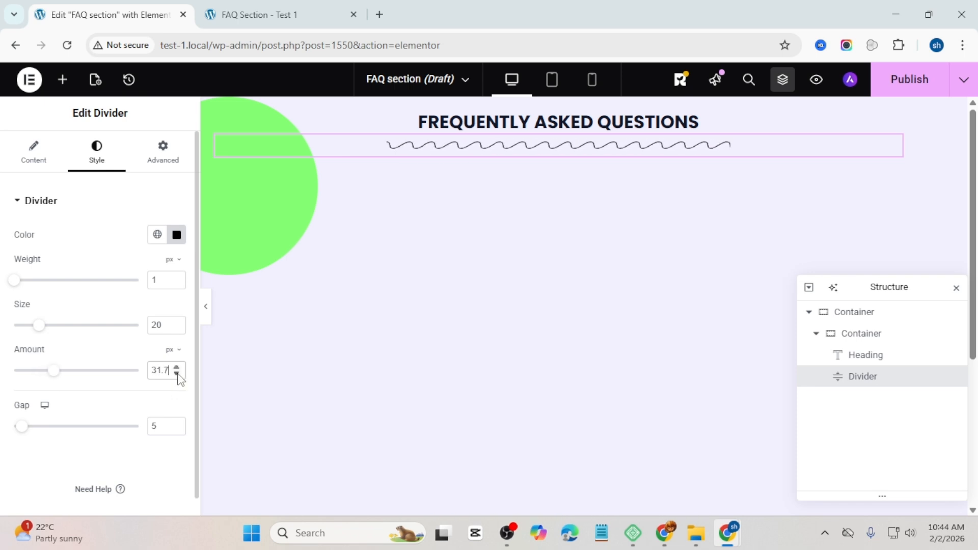
left_click(177, 374)
left_click(176, 373)
left_click(178, 374)
left_click(177, 373)
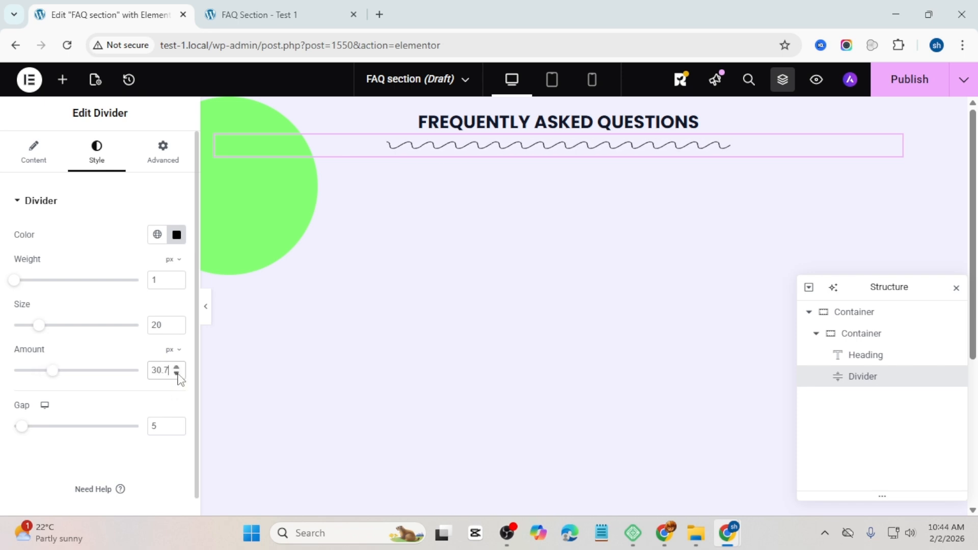
left_click(177, 374)
left_click(177, 373)
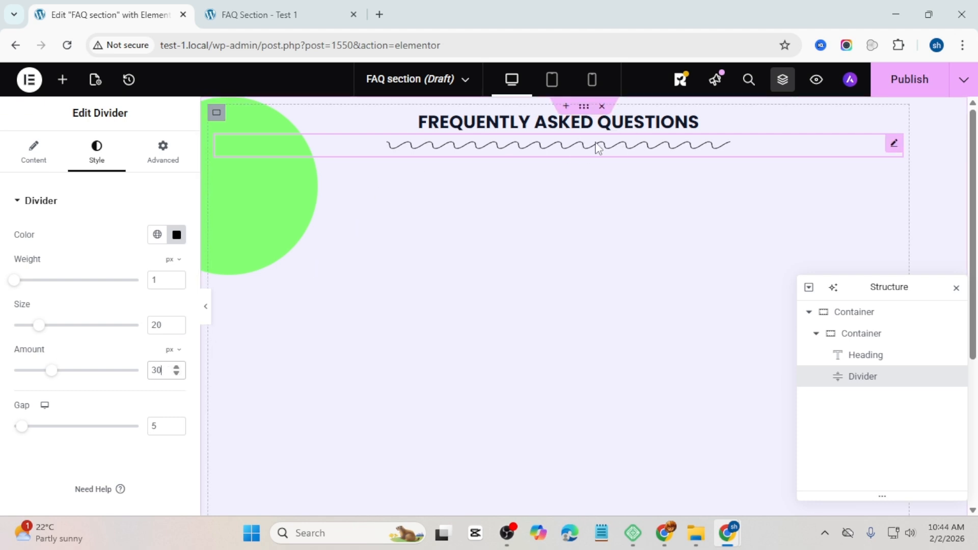
Step: Narrow the divider's width to 45%
left_click(36, 153)
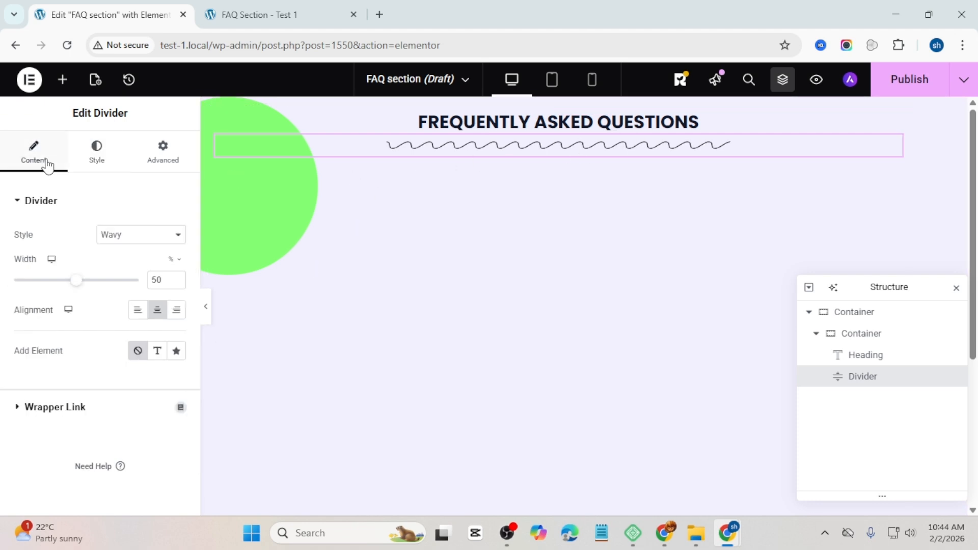
left_click(177, 284)
left_click(177, 283)
left_click(177, 284)
left_click(177, 284)
left_click(177, 284)
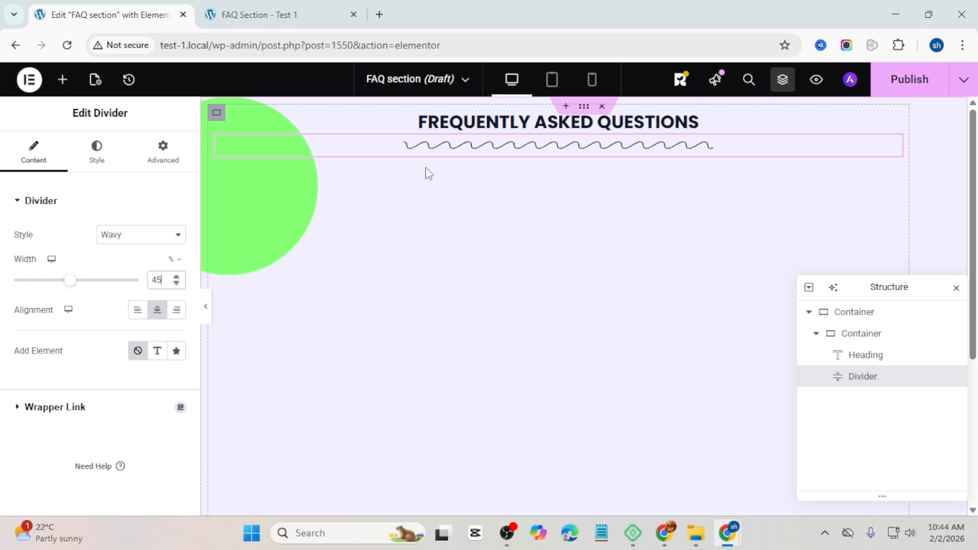
Step: Add the standard Accordion widget to the inner container, directly below the divider
left_click(63, 81)
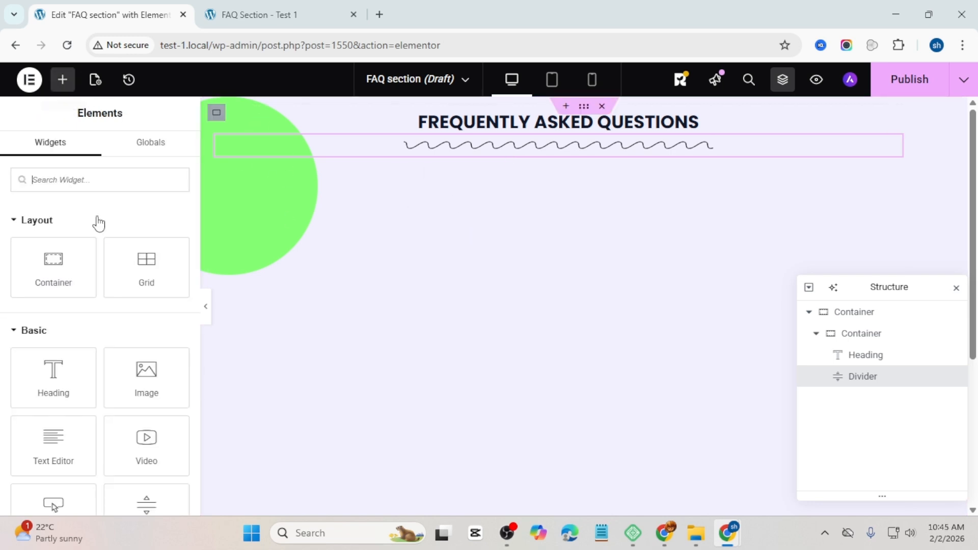
type("acco")
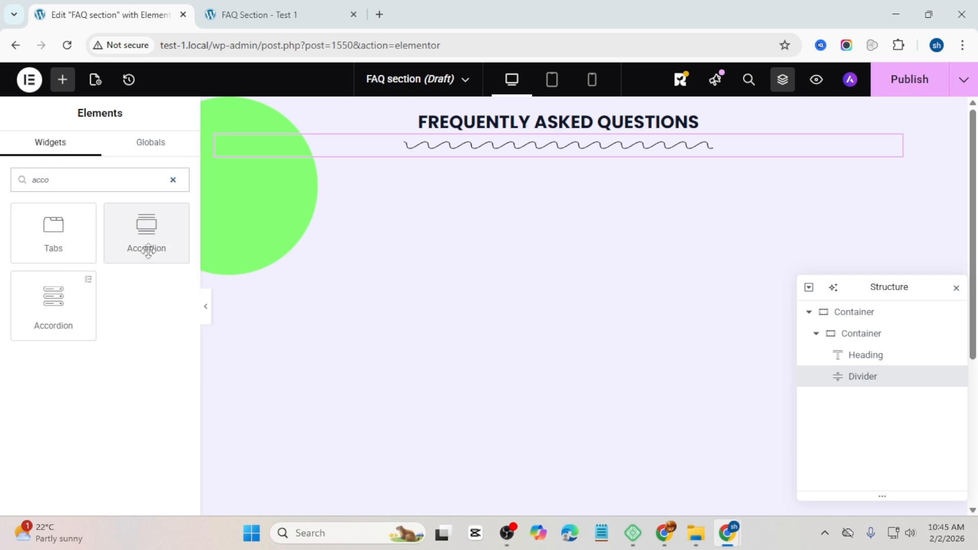
left_click_drag(148, 246, 586, 332)
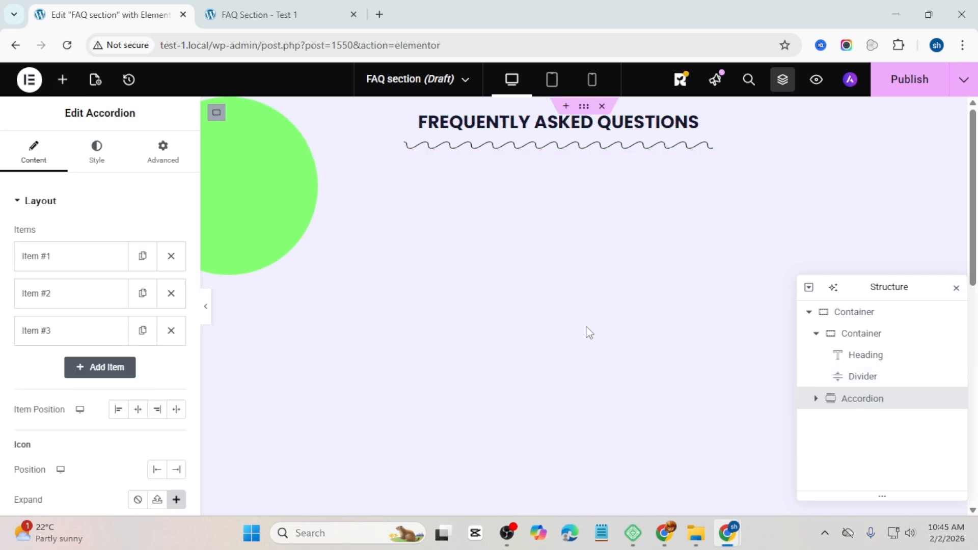
mouse_move(891, 399)
left_mouse_down()
mouse_move(895, 378)
mouse_move(905, 414)
left_mouse_up()
scroll(451, 284, "up", 4)
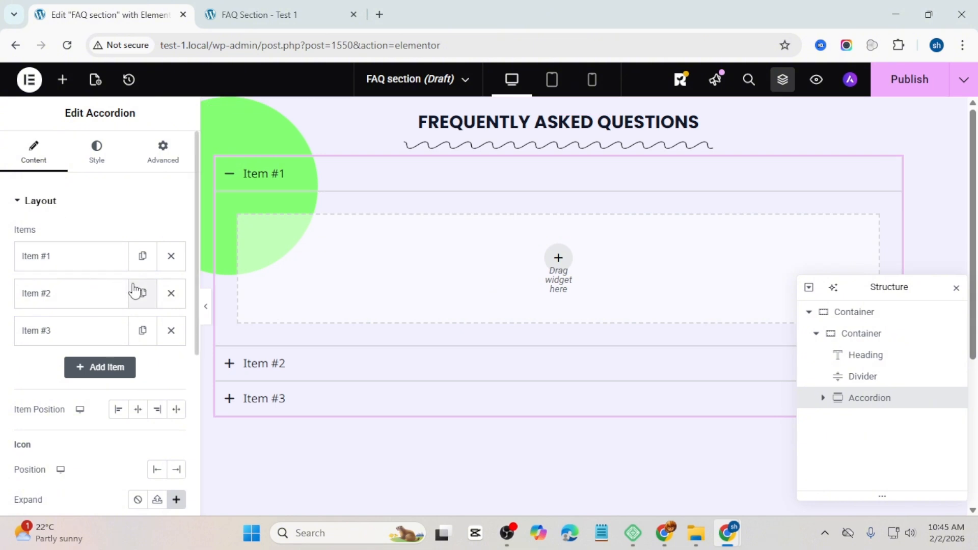
Step: Delete the accordion's second and third items and title the remaining one "What is UX design?"
left_click(171, 294)
left_click(171, 295)
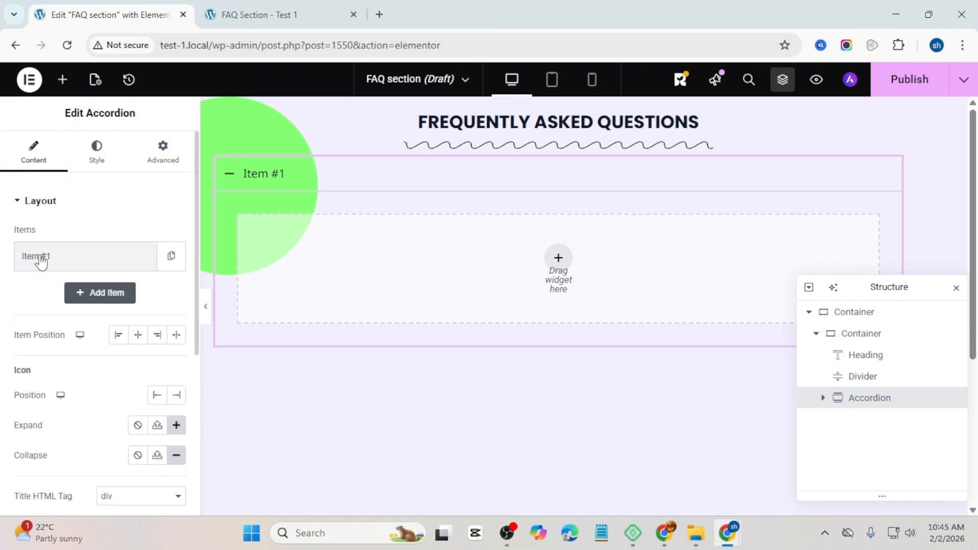
left_click(40, 259)
left_click_drag(79, 311, 10, 316)
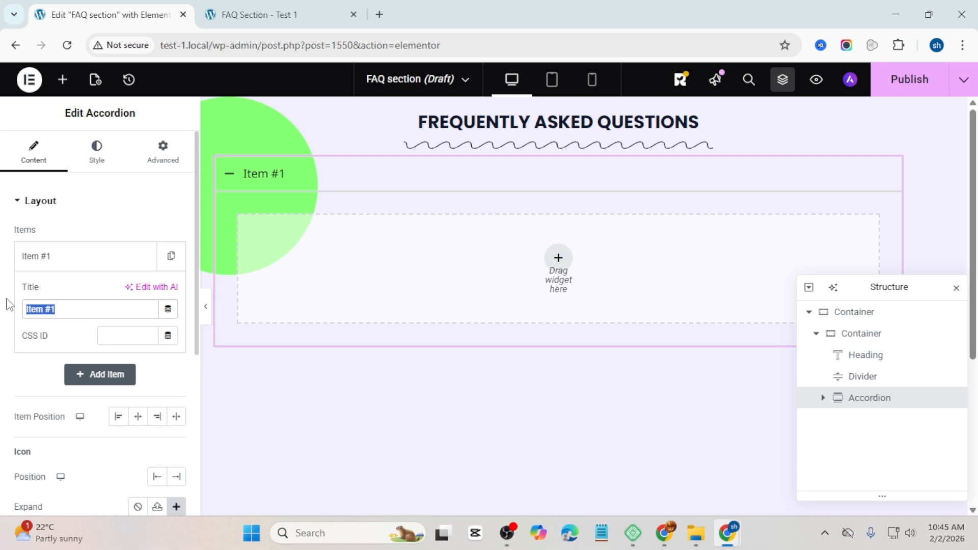
type("What is UX design?")
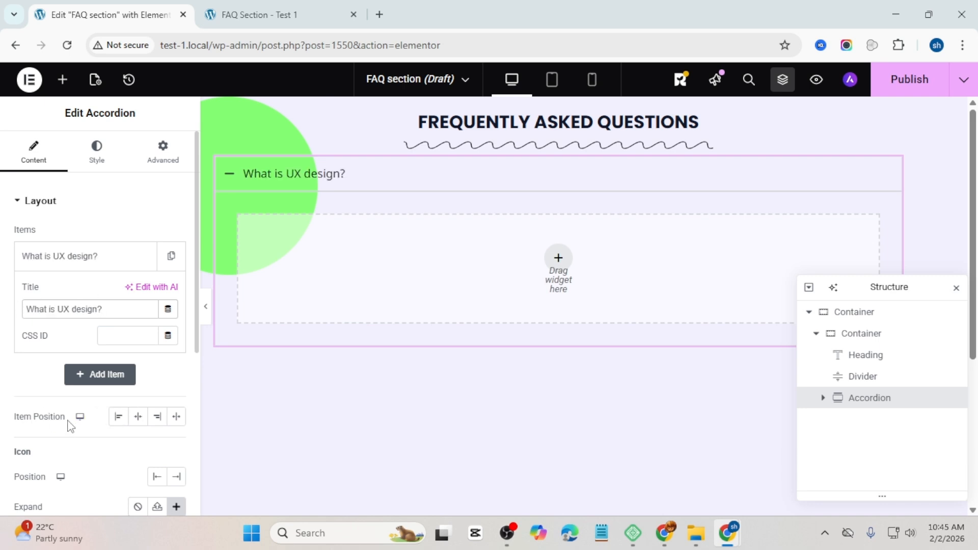
Step: Stretch the accordion item across the full width and place its icon at the end of the row
left_click(177, 417)
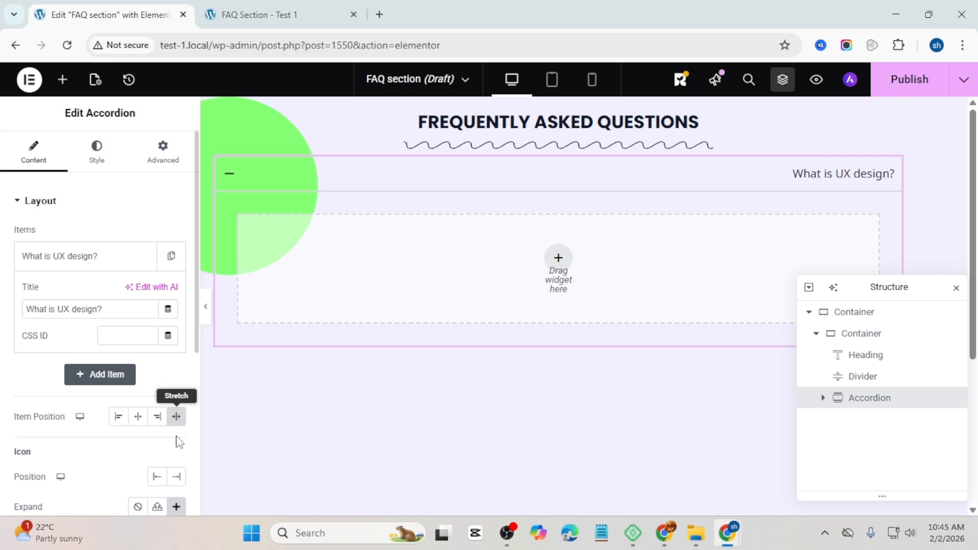
left_click(185, 476)
Step: Change the accordion's expand icon to the plain up arrow from the icon library
scroll(186, 478, "down", 3)
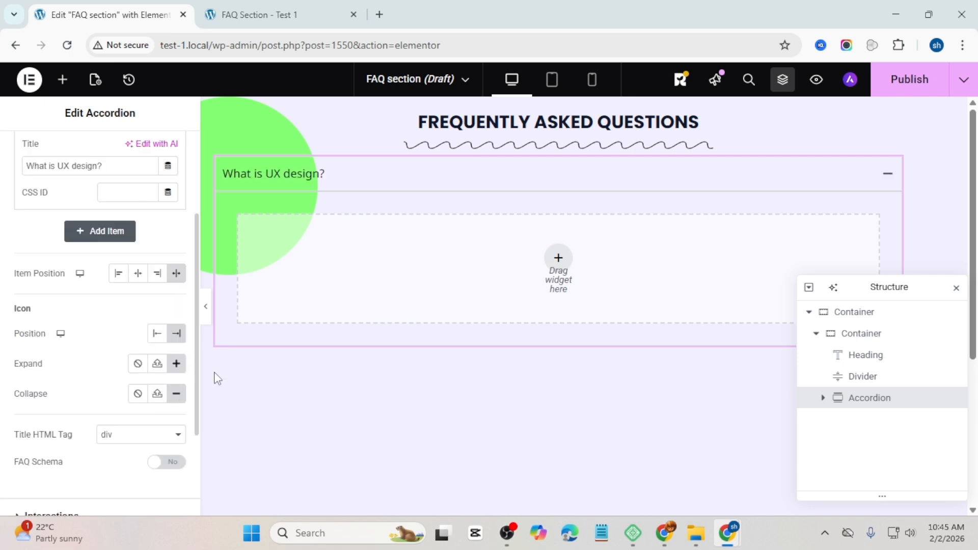
left_click(176, 364)
left_click(463, 134)
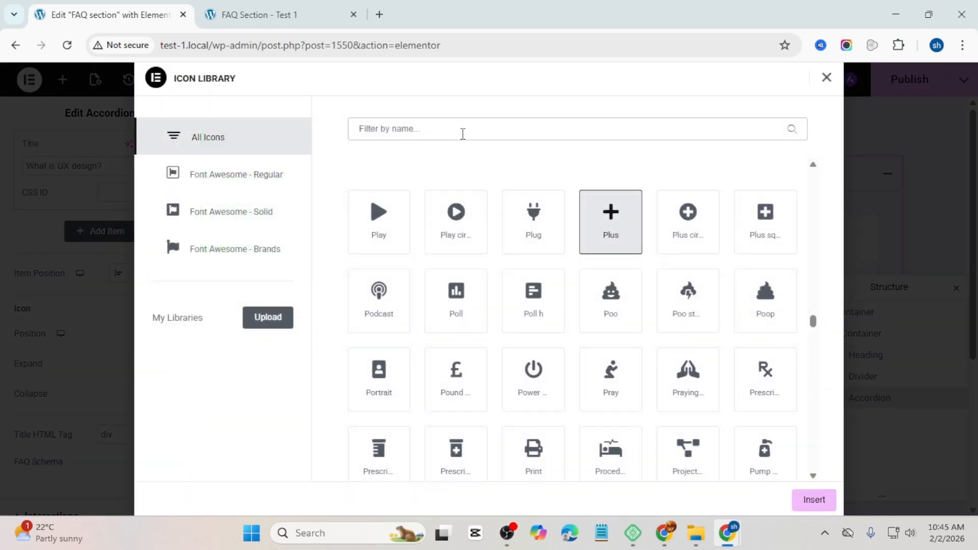
type("arrow")
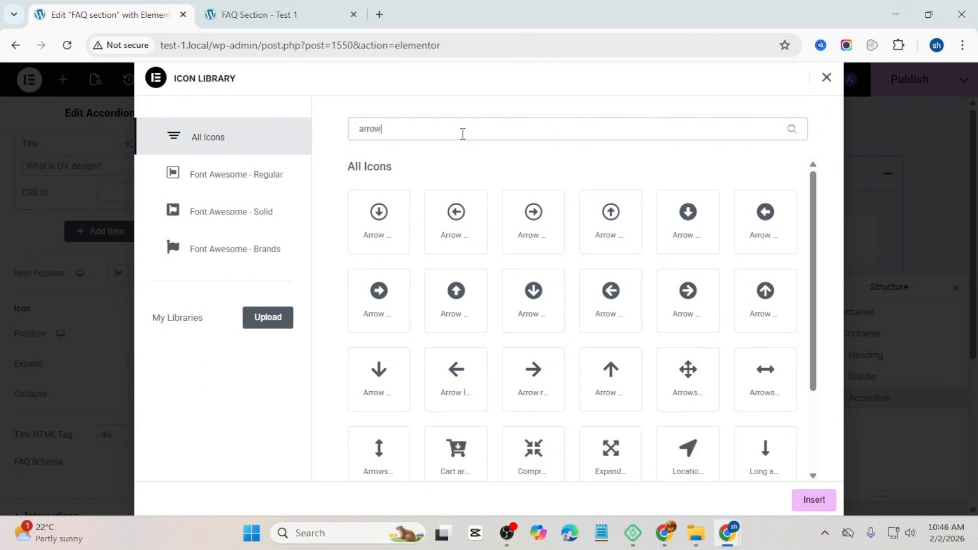
left_click(611, 371)
left_click(813, 500)
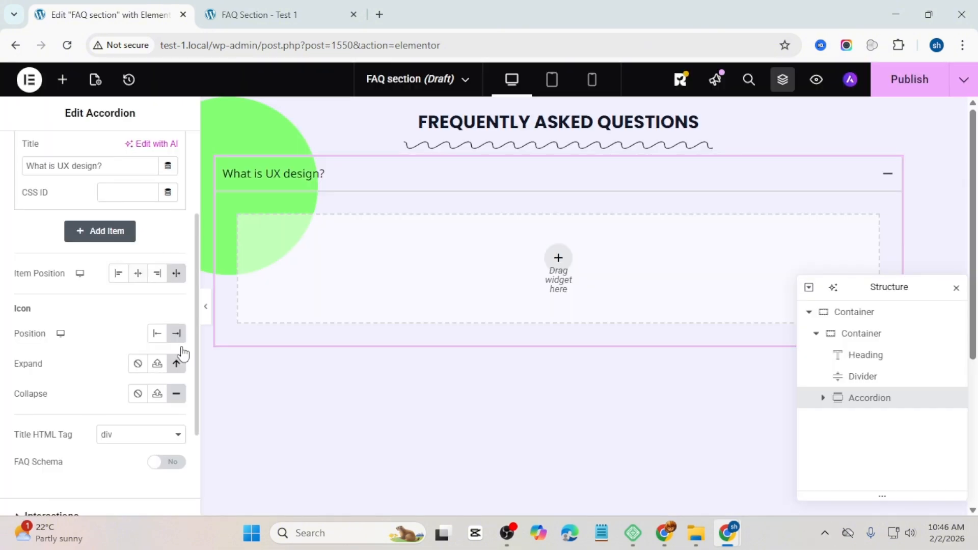
Step: Change the accordion's collapse icon to the plain down arrow from the icon library
left_click(176, 395)
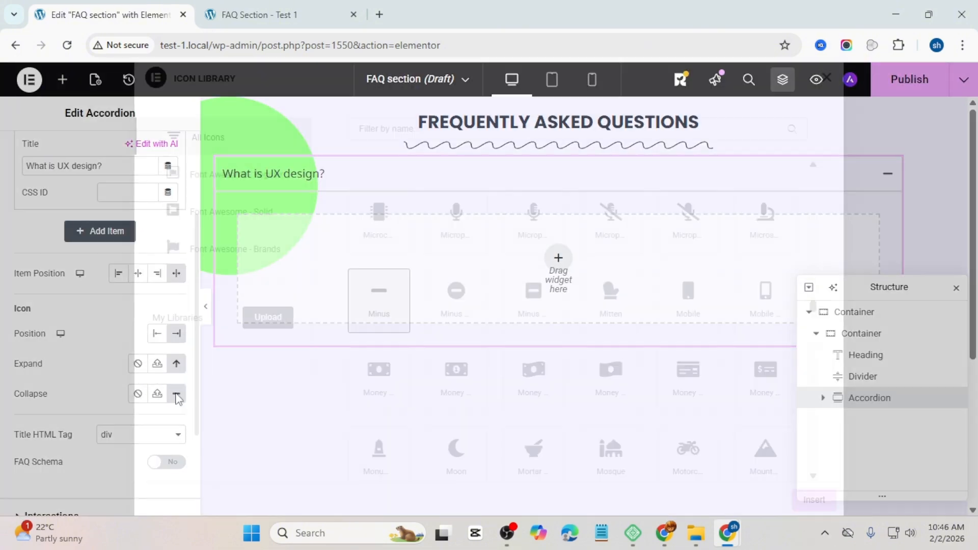
left_click(427, 122)
type("arro")
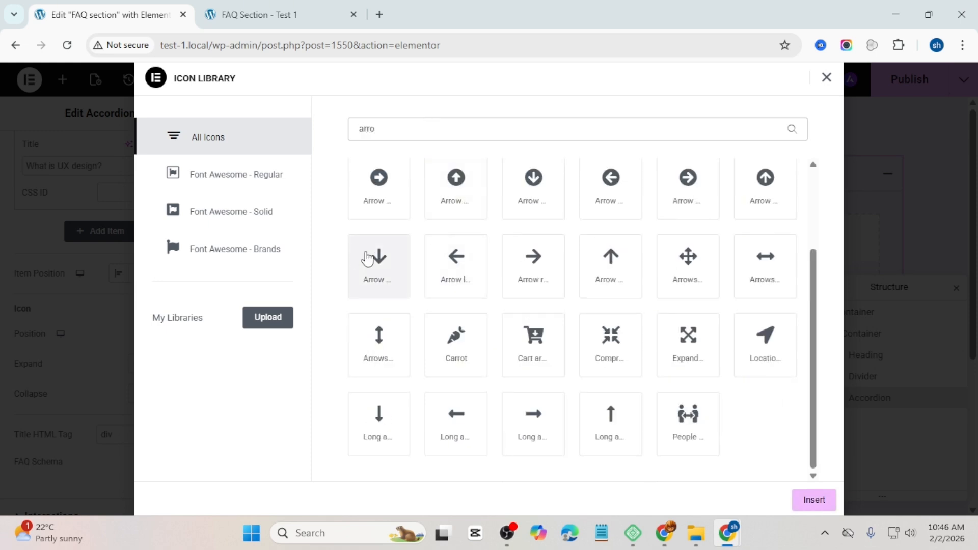
left_click(363, 258)
left_click(806, 501)
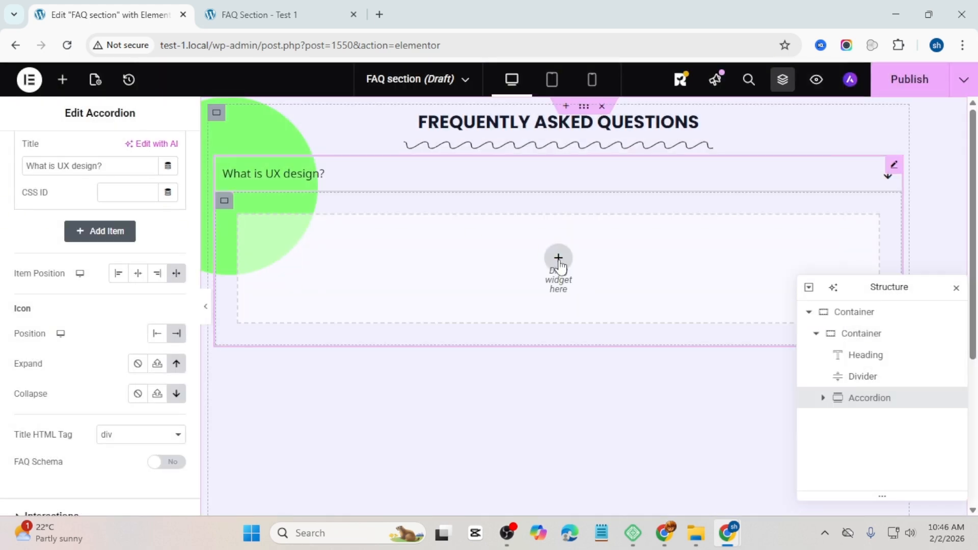
Step: Choose the single-column, downward structure for the accordion item's content area and add a Text Editor widget inside it
left_click(559, 258)
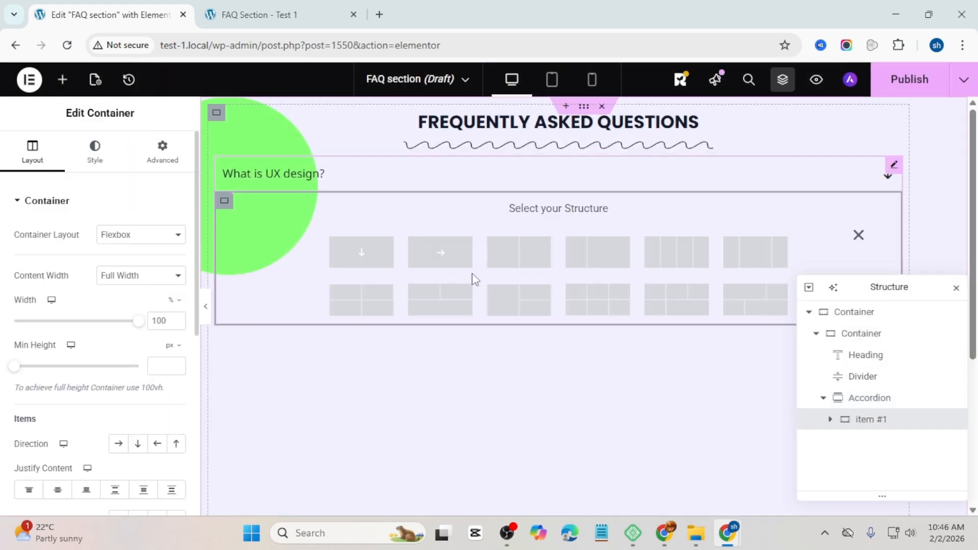
left_click(383, 254)
left_click_drag(52, 443, 575, 287)
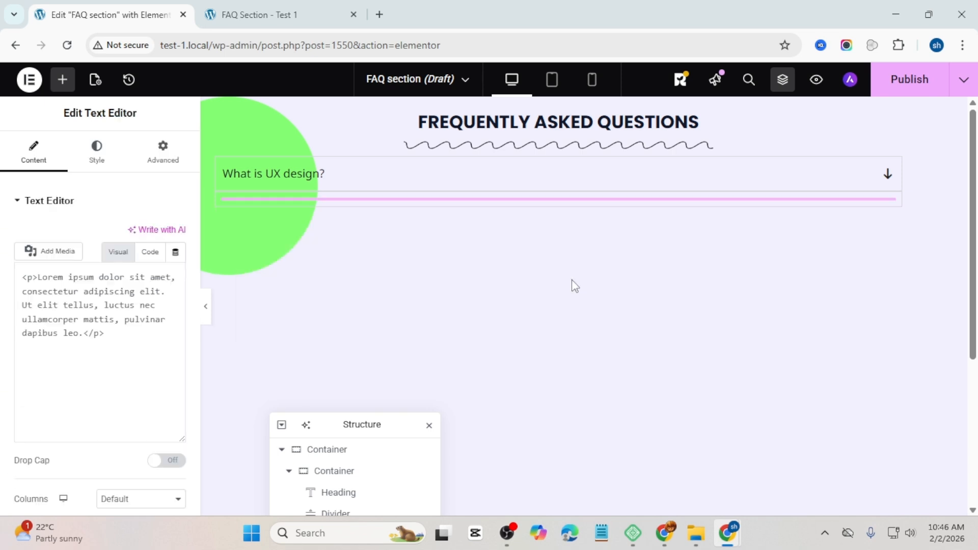
Step: Copy the answer to "What is UX design?" from the finished FAQ Section page and replace the Text Editor's placeholder text with it
key("ctrl+Tab")
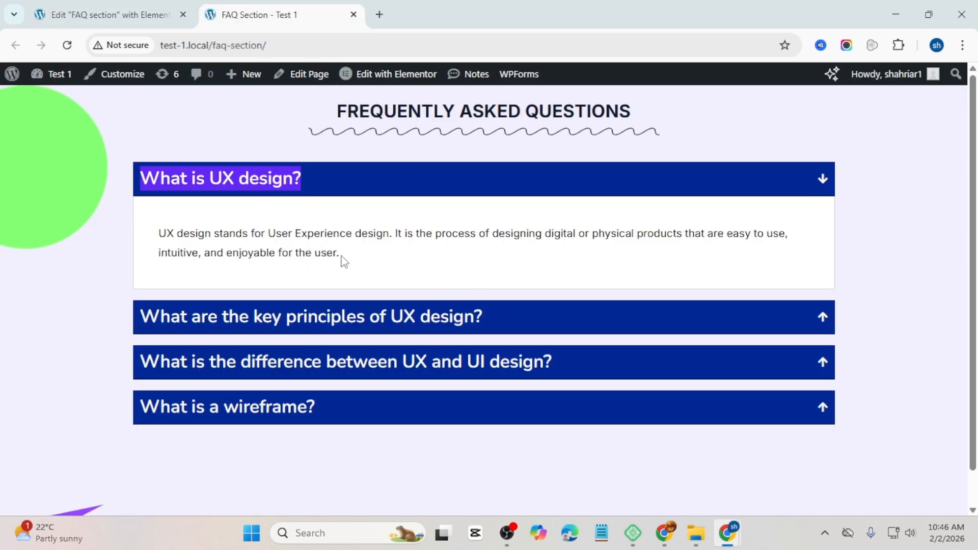
left_click_drag(341, 255, 158, 234)
key("ctrl+c")
key("ctrl+Tab")
key("ctrl+v")
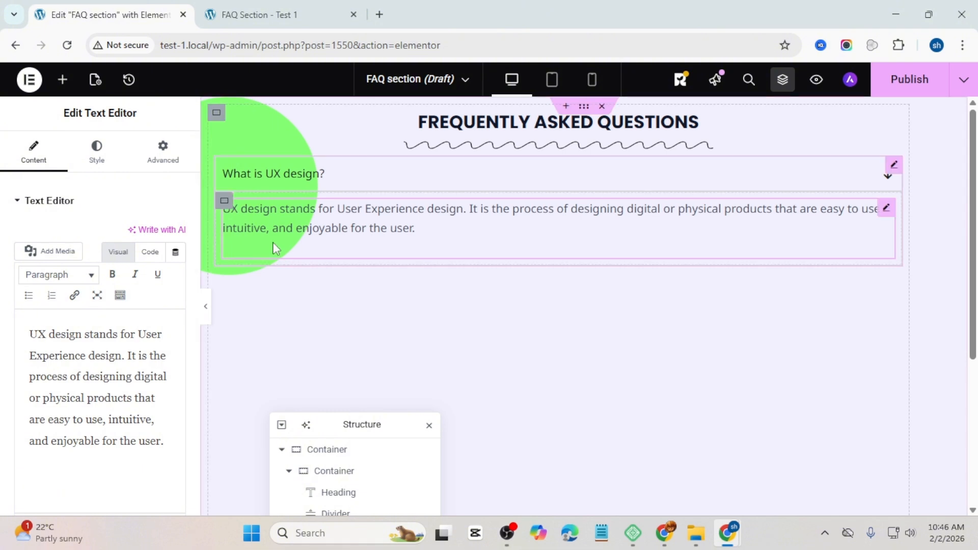
Step: Set the font family of the answer text in the Text Editor widget to Inter
left_click(93, 161)
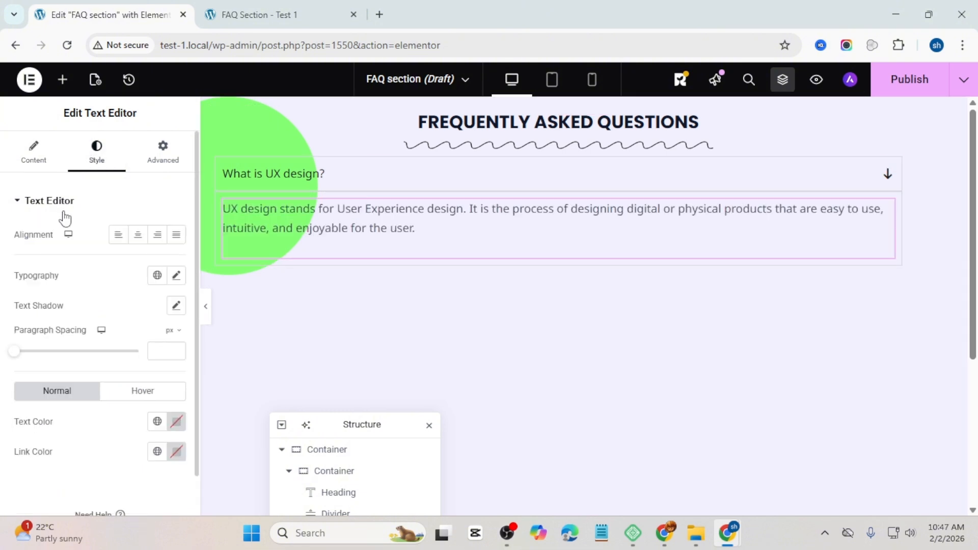
left_click(176, 278)
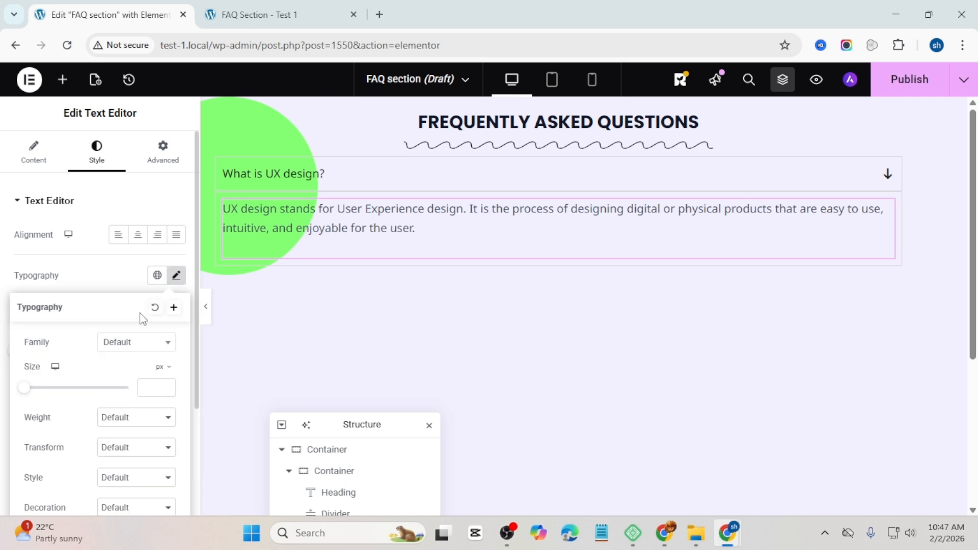
left_click(116, 343)
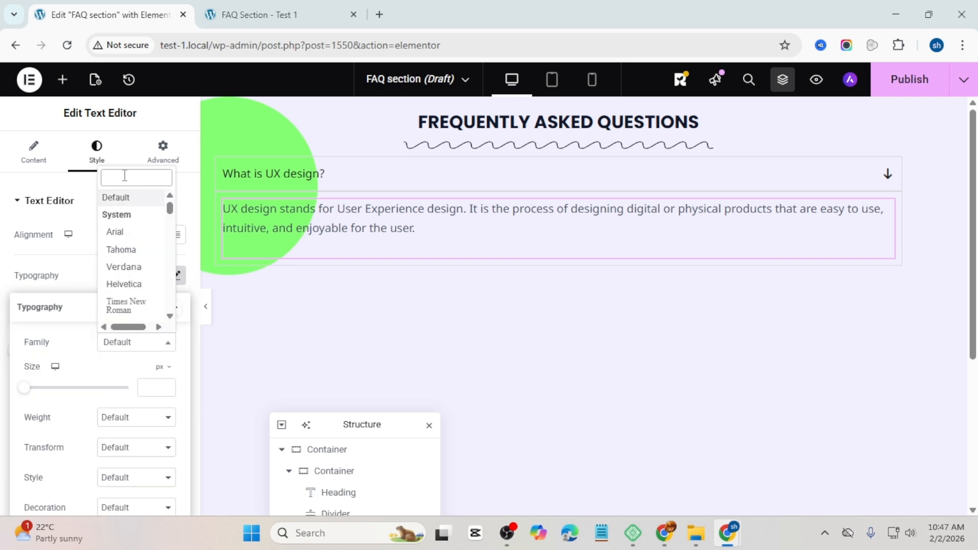
type("inter")
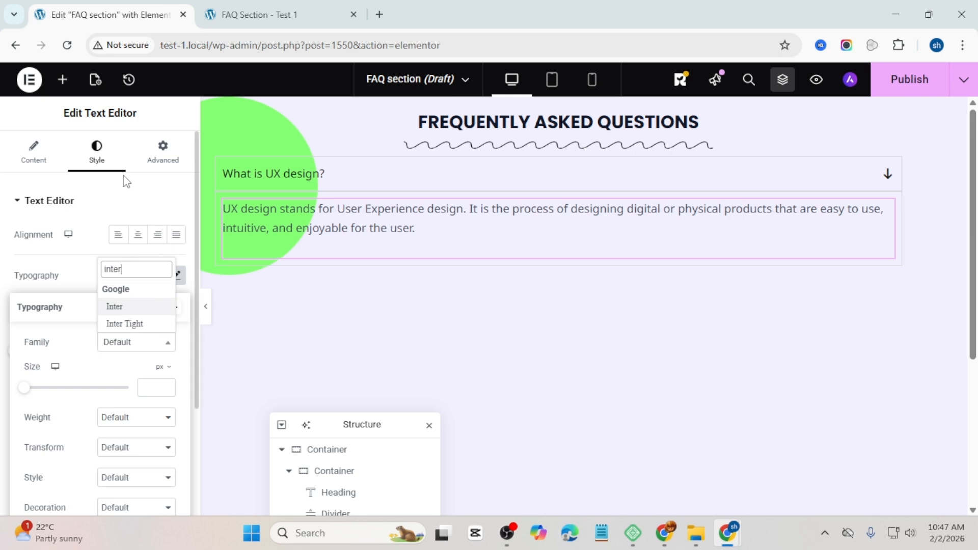
left_click(122, 307)
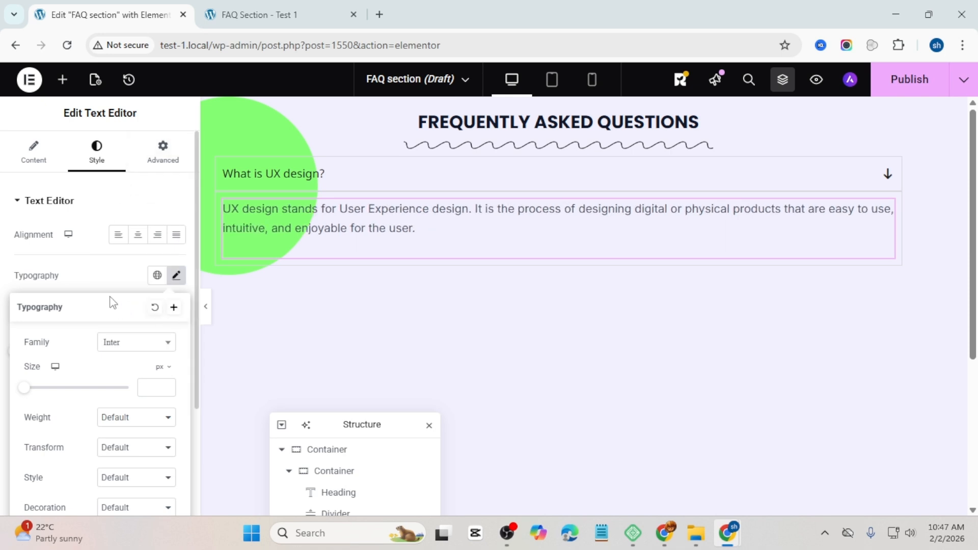
Step: Set the text color of the answer in the Text Editor widget to black
left_click(82, 264)
scroll(112, 346, "down", 1)
left_click(176, 378)
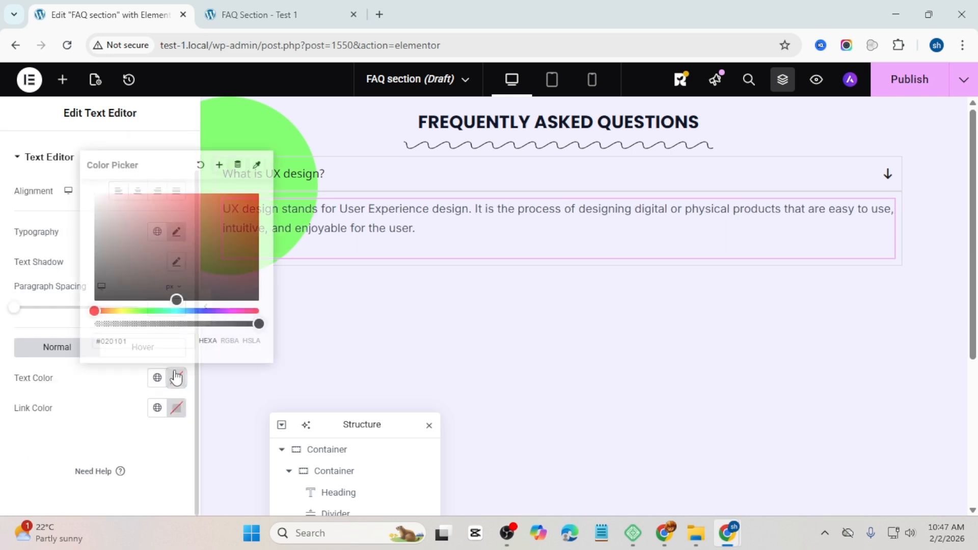
left_click_drag(155, 270, 6, 342)
left_click(126, 413)
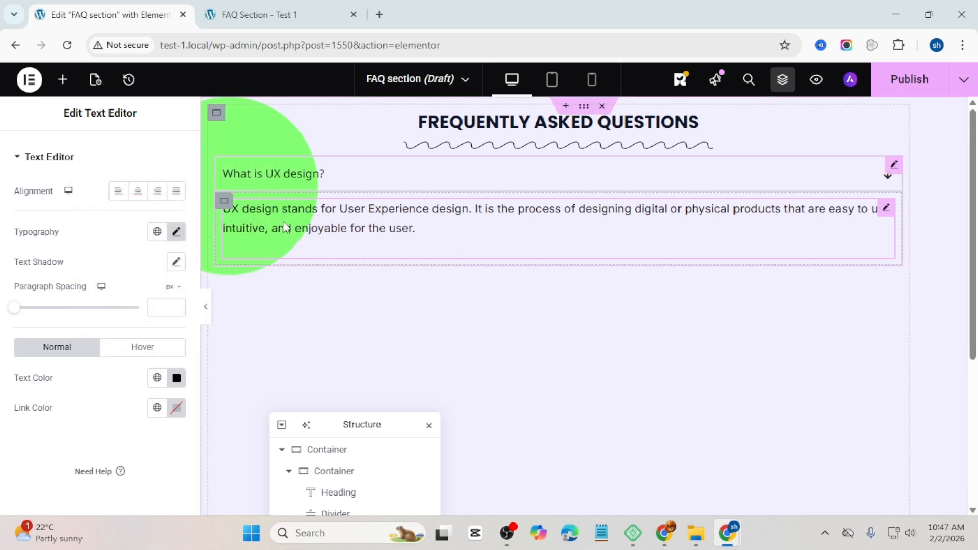
scroll(103, 242, "up", 1)
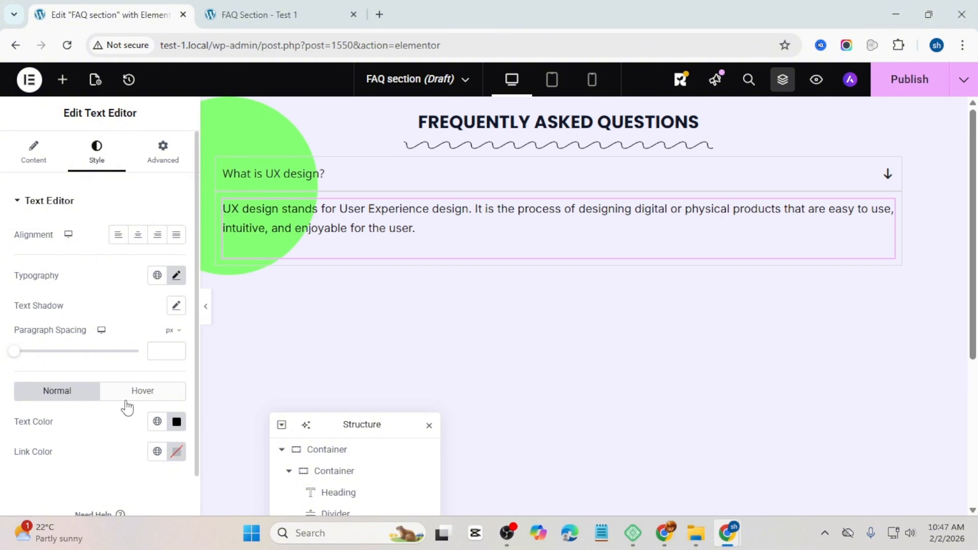
scroll(123, 402, "down", 1)
scroll(118, 399, "up", 1)
left_click(62, 164)
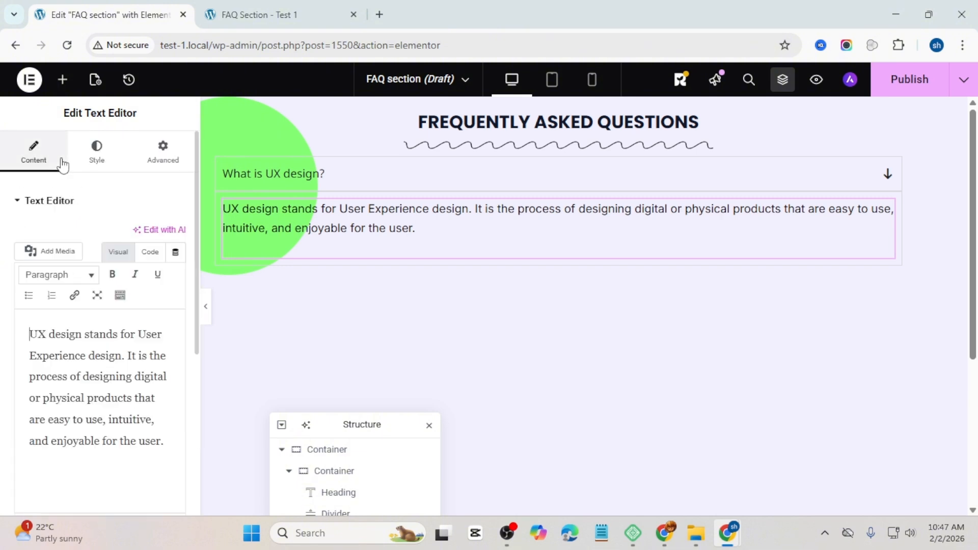
Step: Give the container around the answer text a classic background in white (#FFFFFF)
left_click(228, 208)
scroll(78, 254, "down", 4)
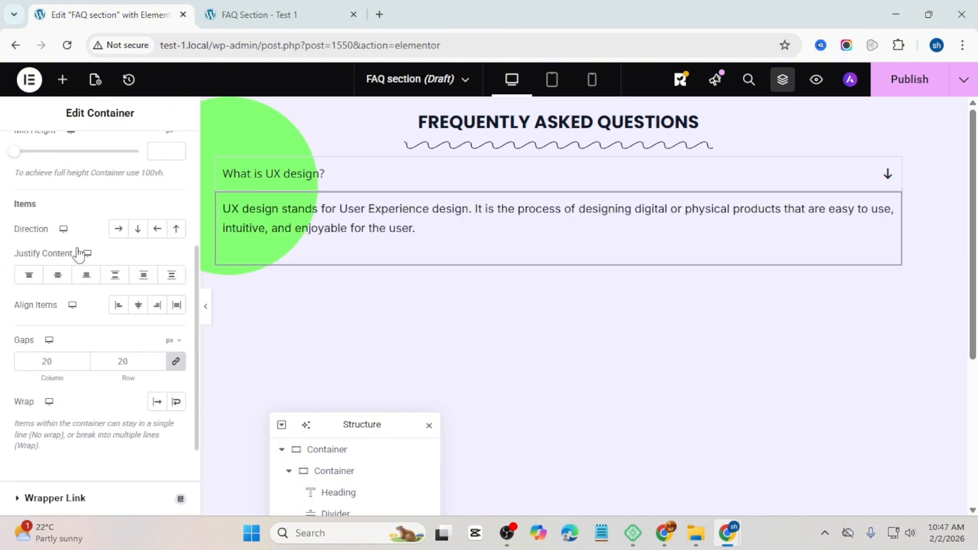
scroll(79, 245, "up", 4)
left_click(82, 163)
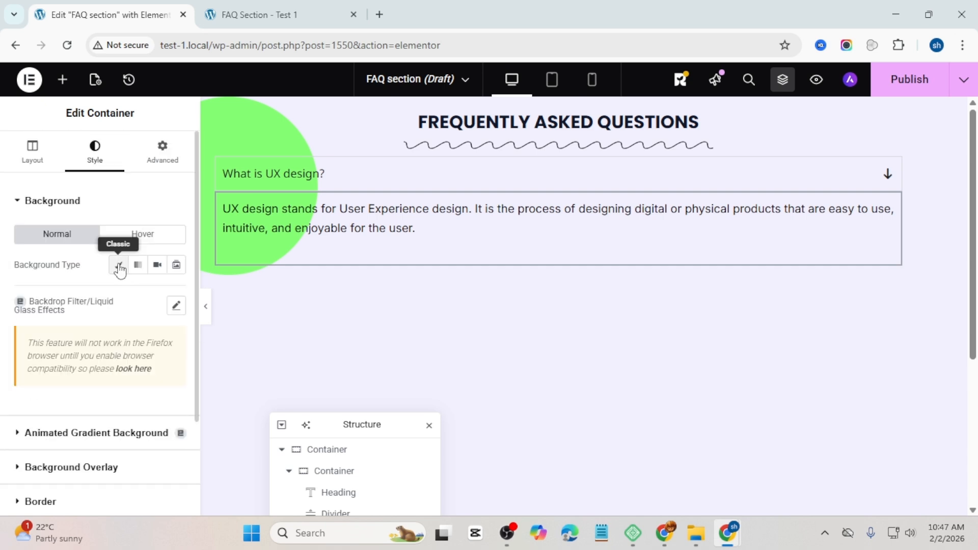
left_click(120, 265)
left_click(176, 294)
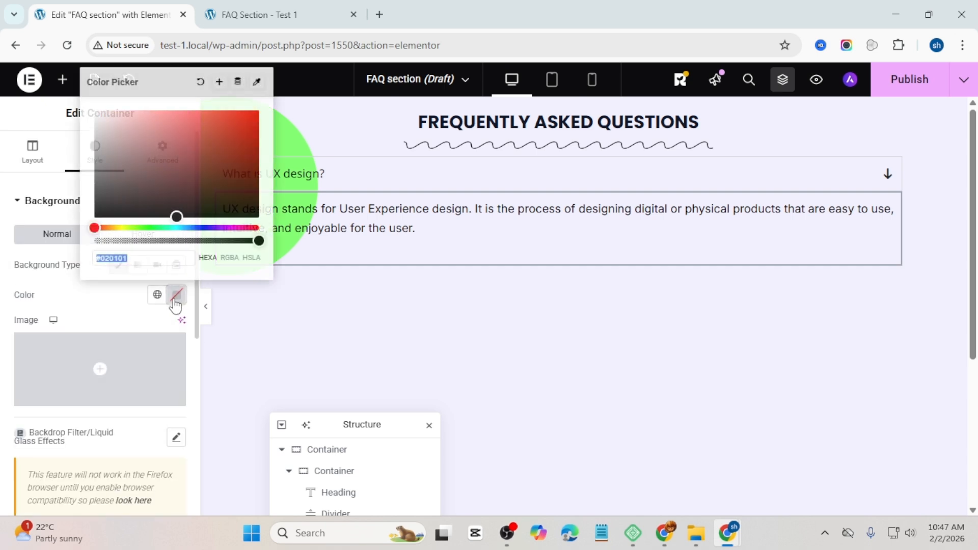
left_click_drag(137, 181, 80, 99)
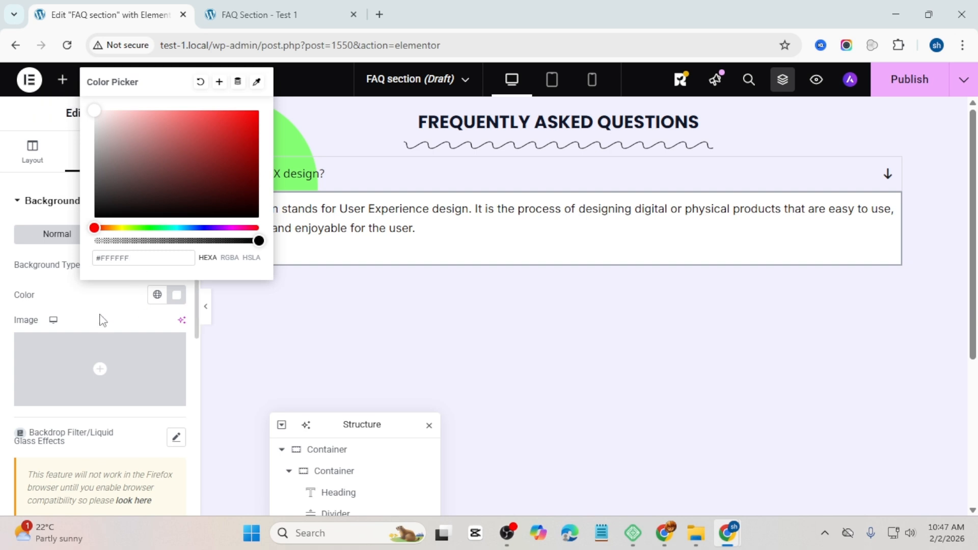
left_click(97, 298)
Step: Try the border type None on the answer container and preview the accordion with the editing panel hidden
scroll(88, 297, "down", 4)
scroll(87, 300, "down", 2)
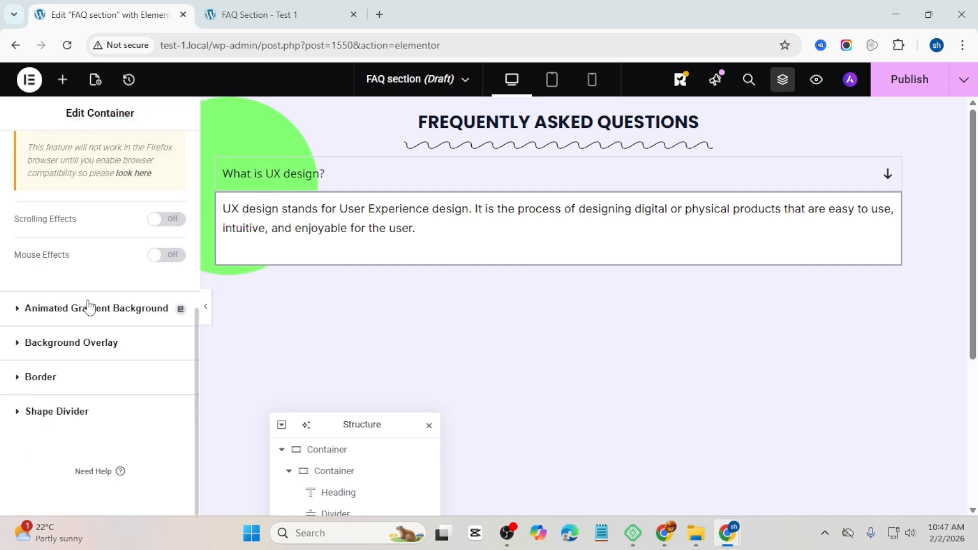
left_click(44, 378)
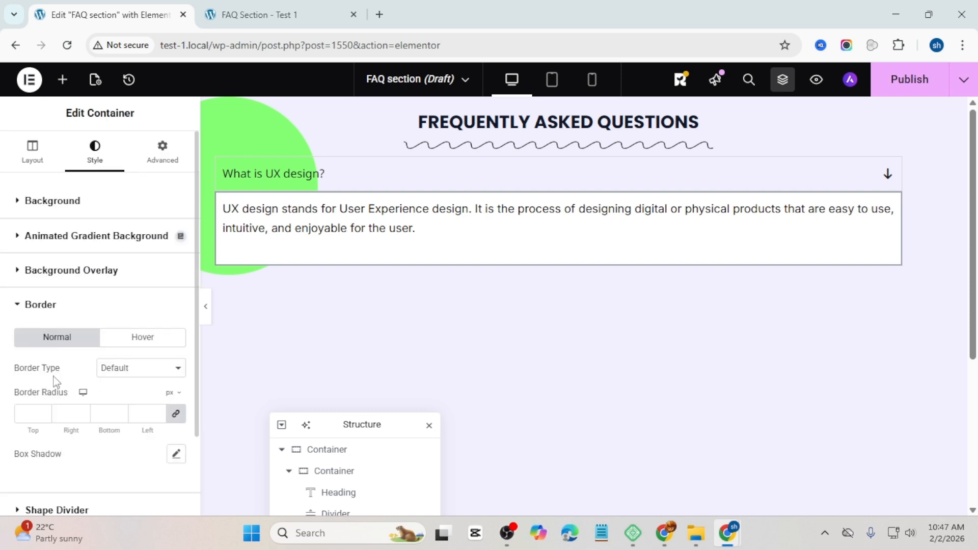
left_click(132, 371)
left_click(143, 405)
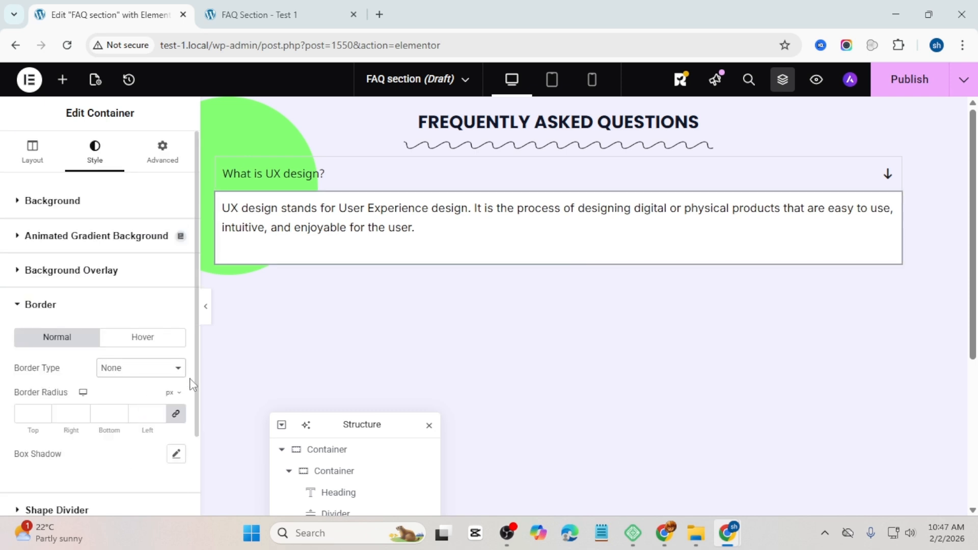
left_click(205, 313)
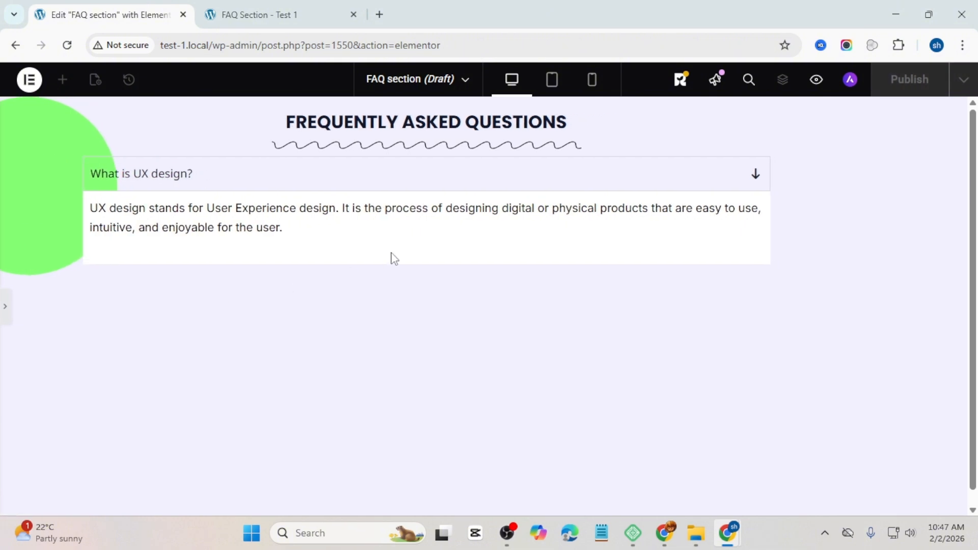
left_click(216, 183)
left_click(216, 181)
left_click(4, 312)
Step: Give the answer container a solid border 1 px wide on the bottom side only and a box shadow with a blur of 1
left_click(174, 367)
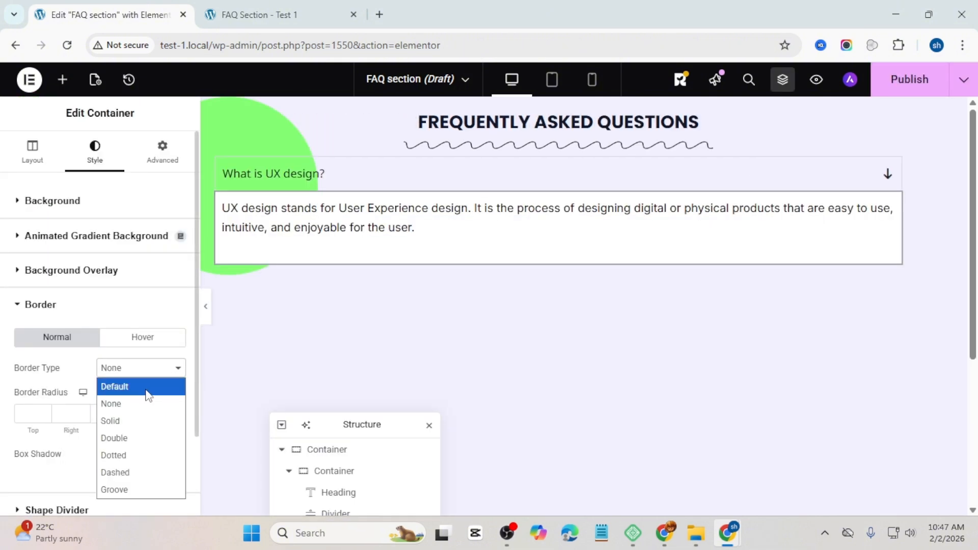
left_click(138, 420)
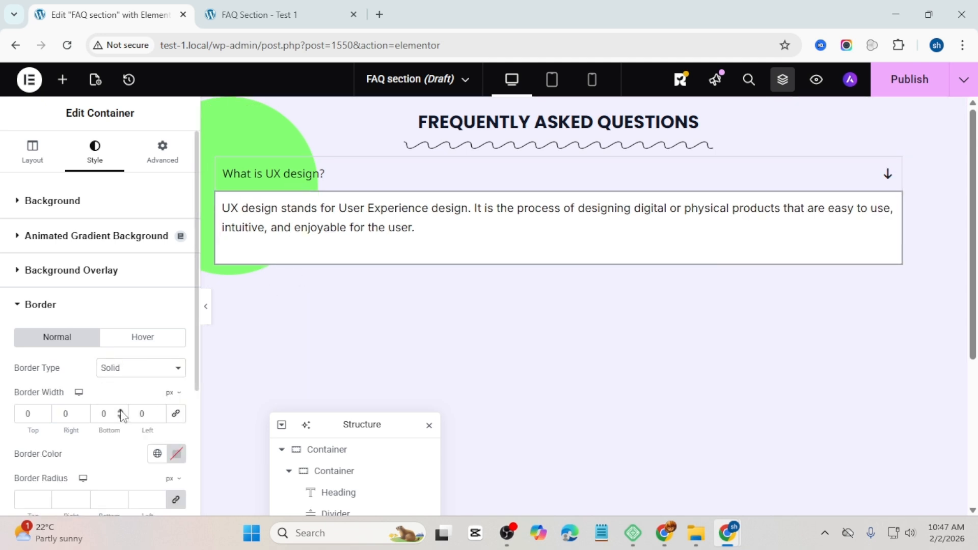
scroll(122, 388, "down", 5)
left_click(176, 287)
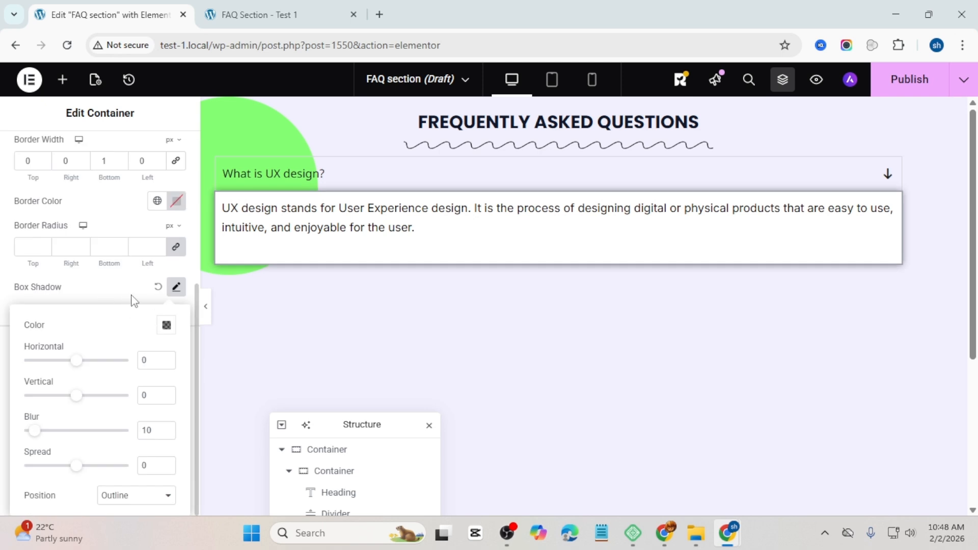
left_click(165, 433)
left_click(166, 433)
left_click(166, 433)
left_click(165, 434)
left_click(166, 434)
left_click(165, 434)
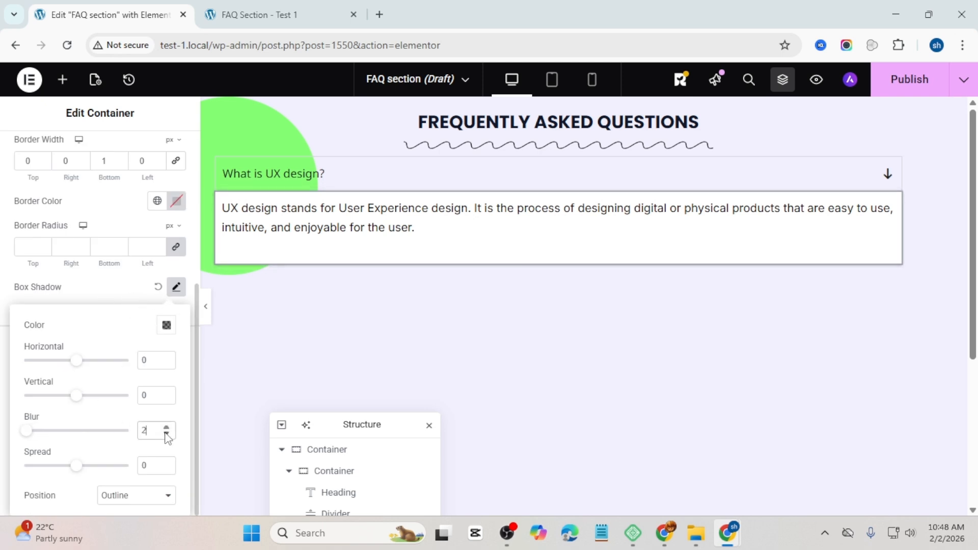
left_click(165, 434)
left_click(165, 433)
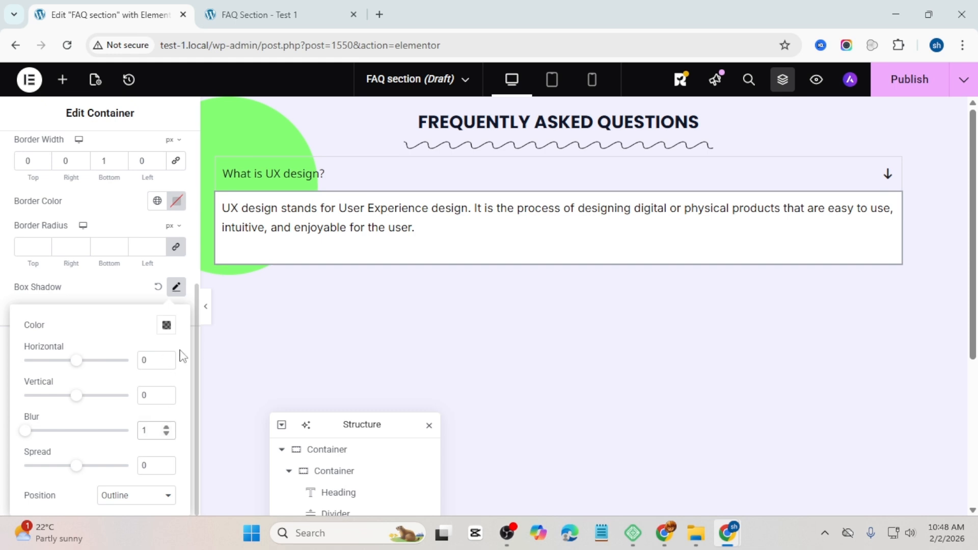
left_click(367, 250)
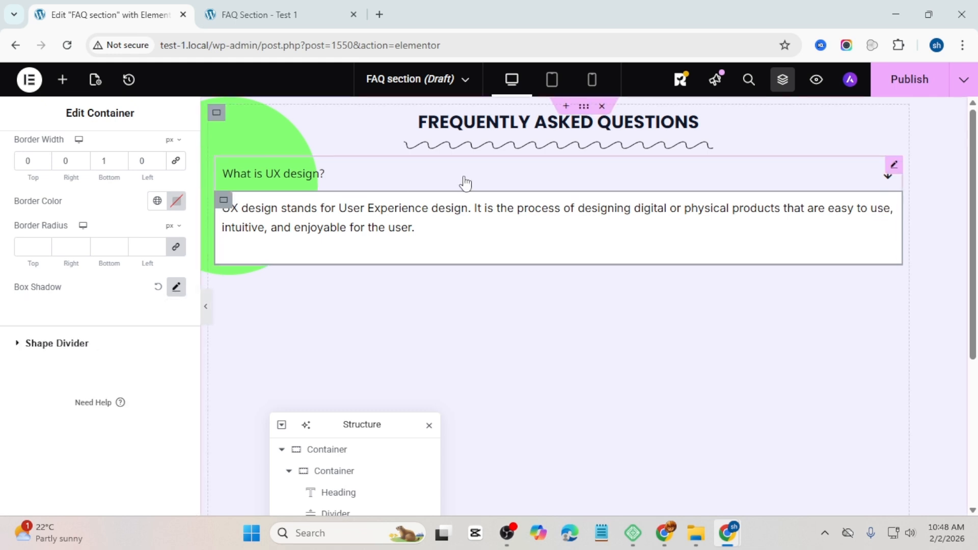
Step: Set the normal title color of the accordion's header to black (#000000)
left_click(302, 182)
scroll(124, 352, "down", 4)
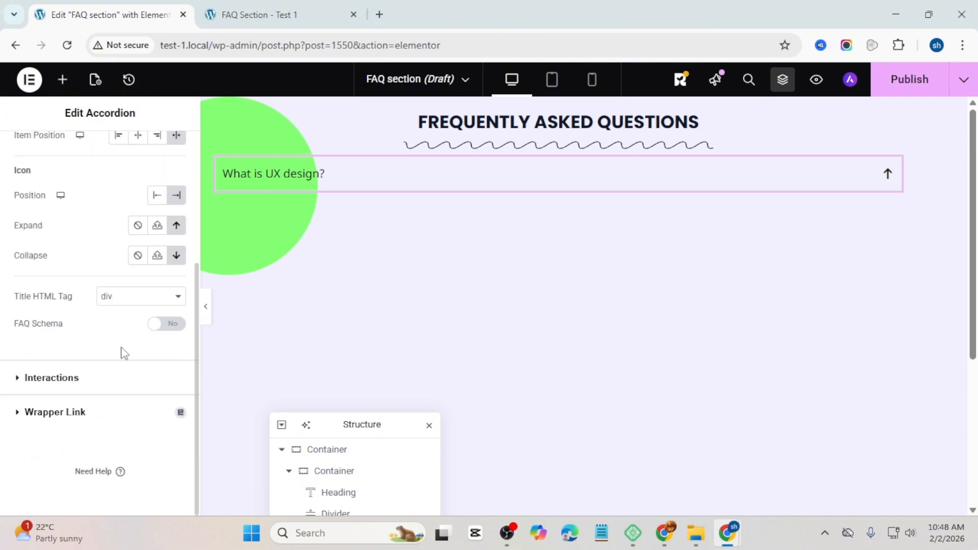
scroll(123, 352, "up", 5)
left_click(97, 159)
scroll(127, 305, "down", 3)
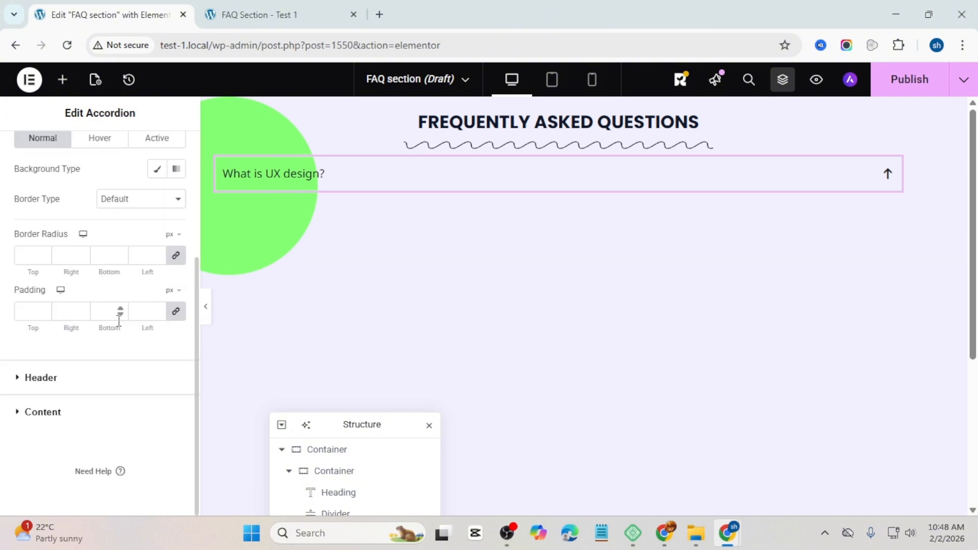
left_click(41, 378)
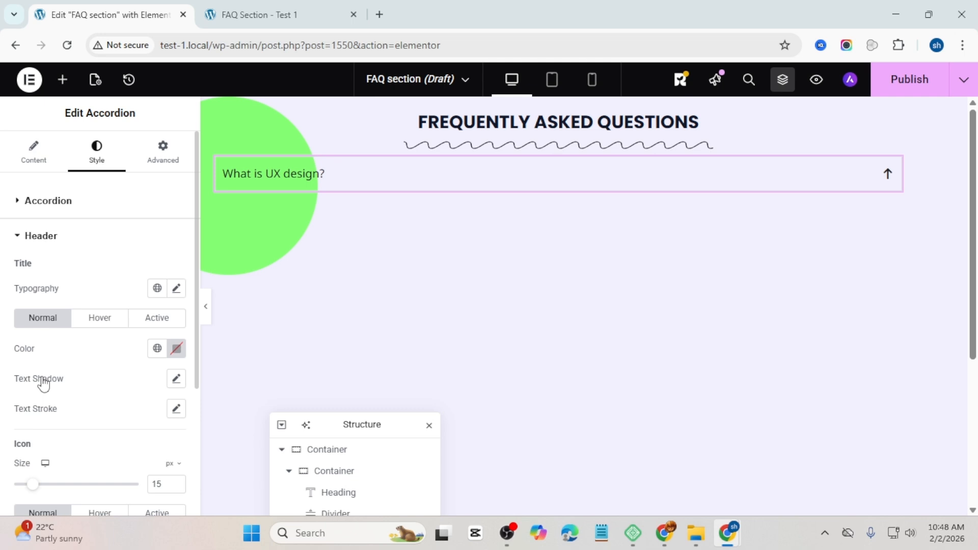
left_click(176, 349)
left_click_drag(147, 252, 11, 312)
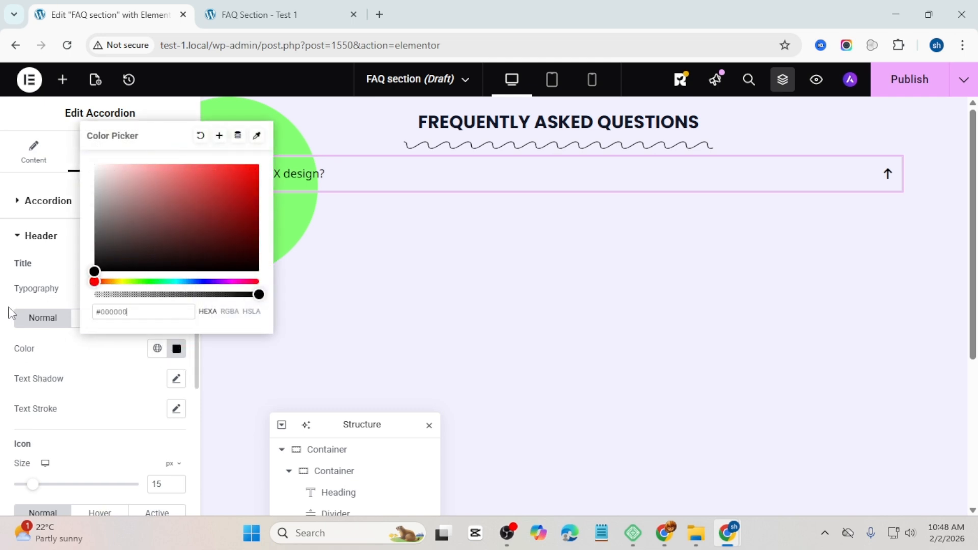
left_click(17, 291)
Step: Set the font family of the accordion's header title to Poppins
left_click(177, 289)
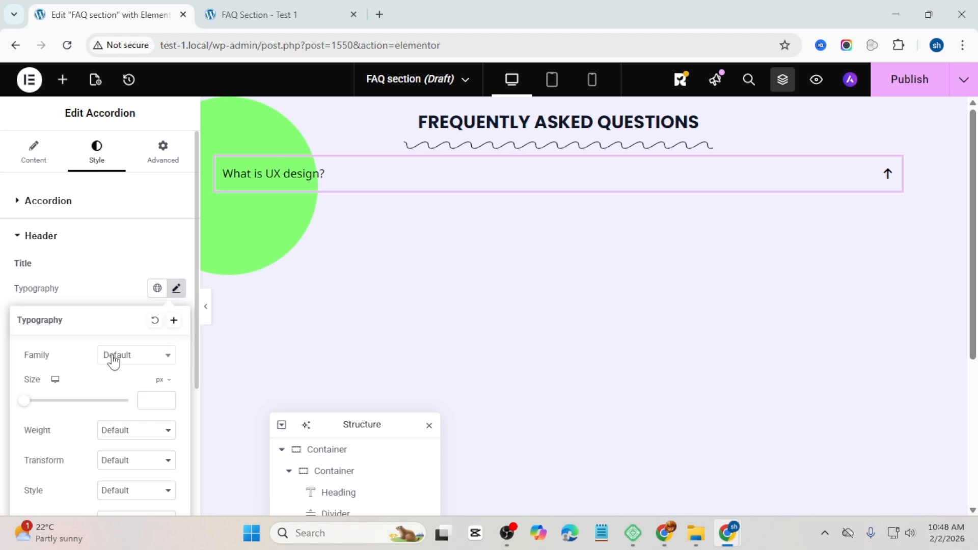
left_click(129, 359)
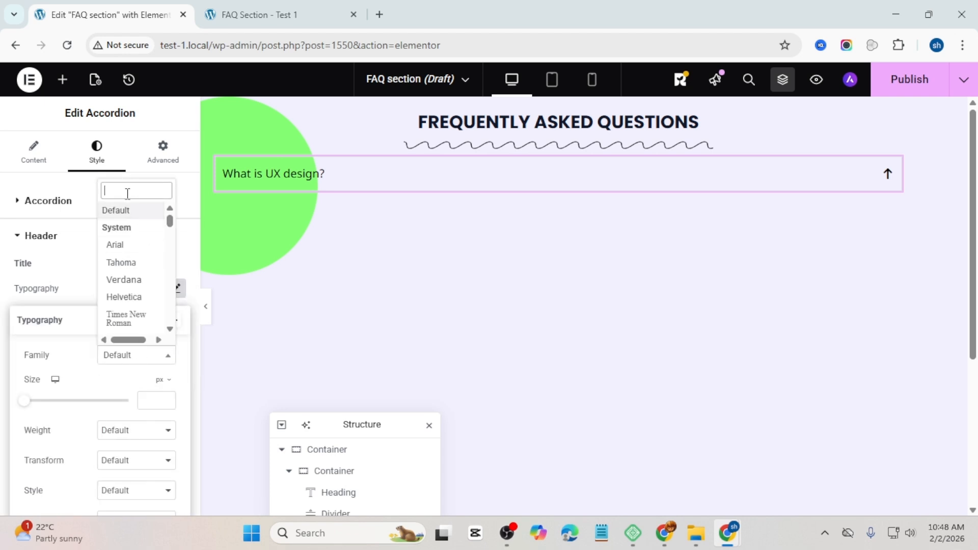
type("poppin")
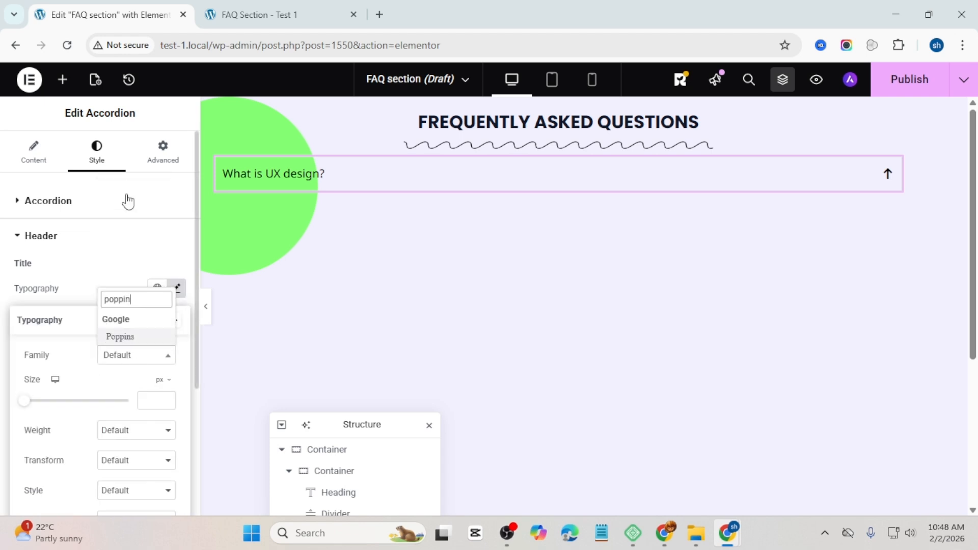
type("s")
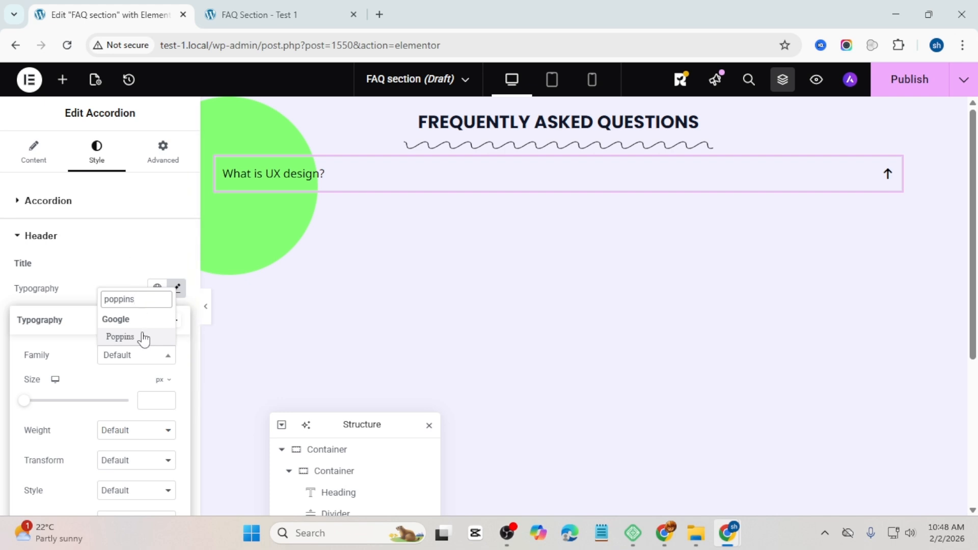
left_click(145, 338)
Step: Set the accordion header title's weight to 700 (Bold) and its font size to 20 px
scroll(138, 357, "down", 1)
left_click(136, 359)
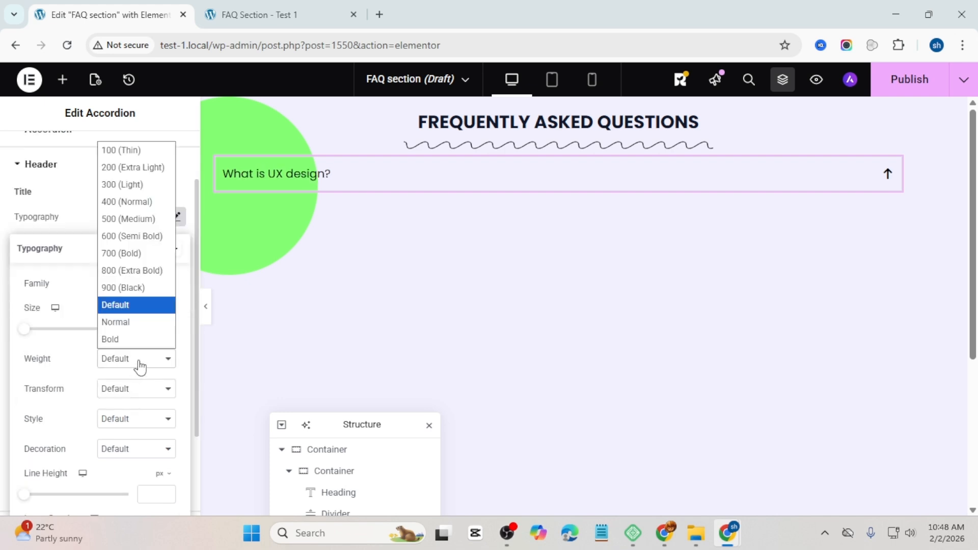
left_click(135, 255)
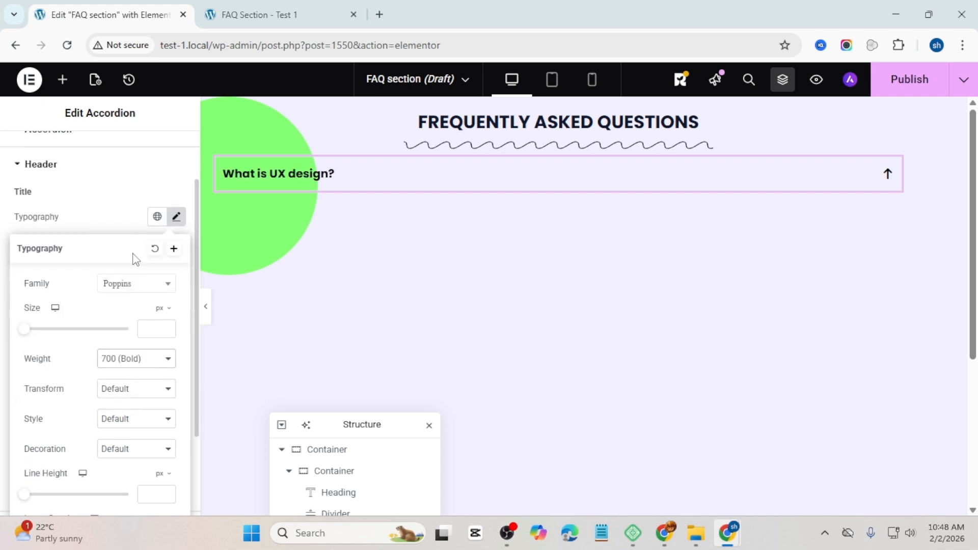
left_click(167, 326)
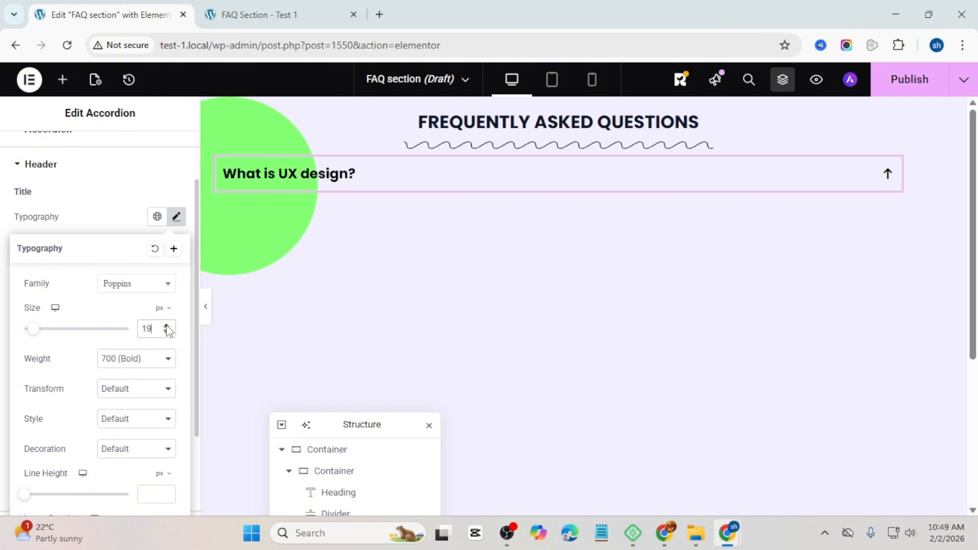
left_click(167, 332)
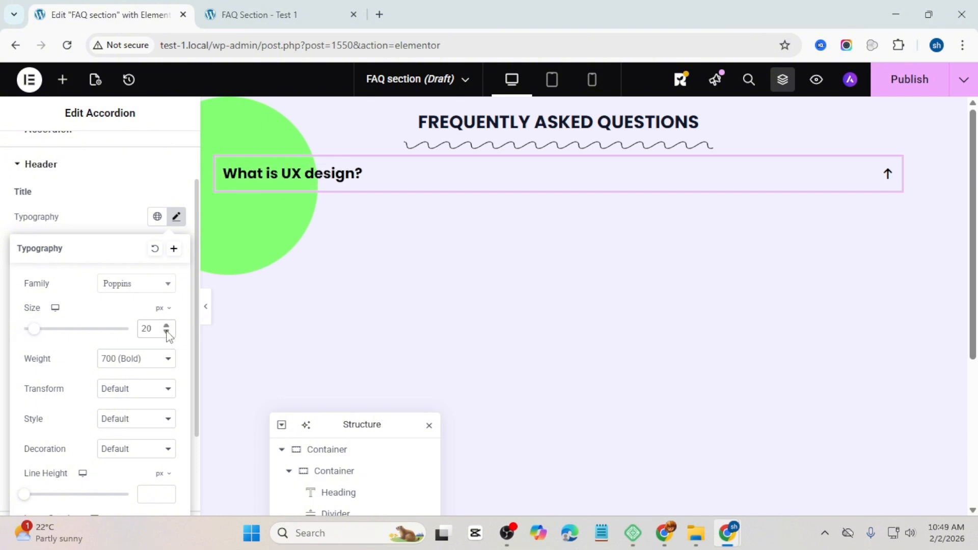
Step: Expand and collapse the "What is UX design?" item on the canvas to check the header title's styling
left_click(81, 227)
left_click(258, 190)
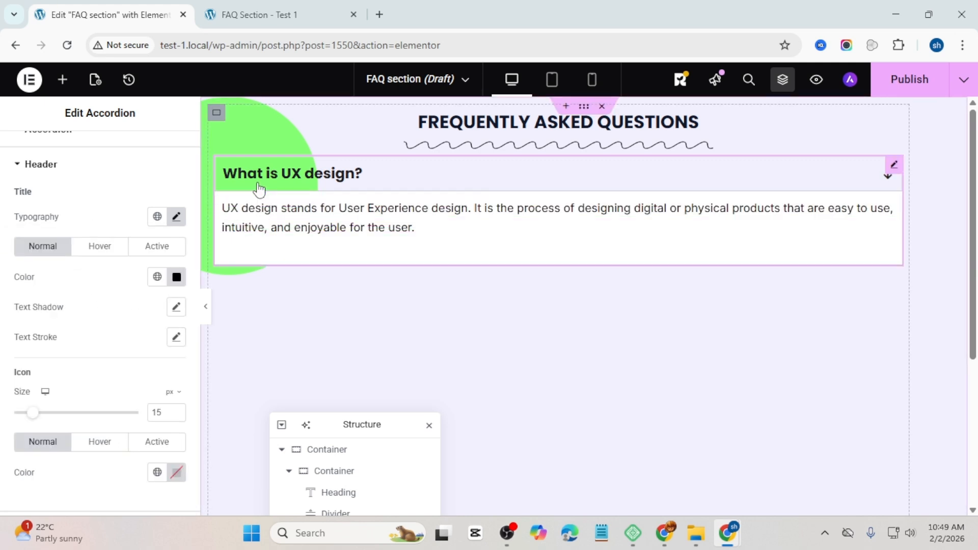
left_click(258, 189)
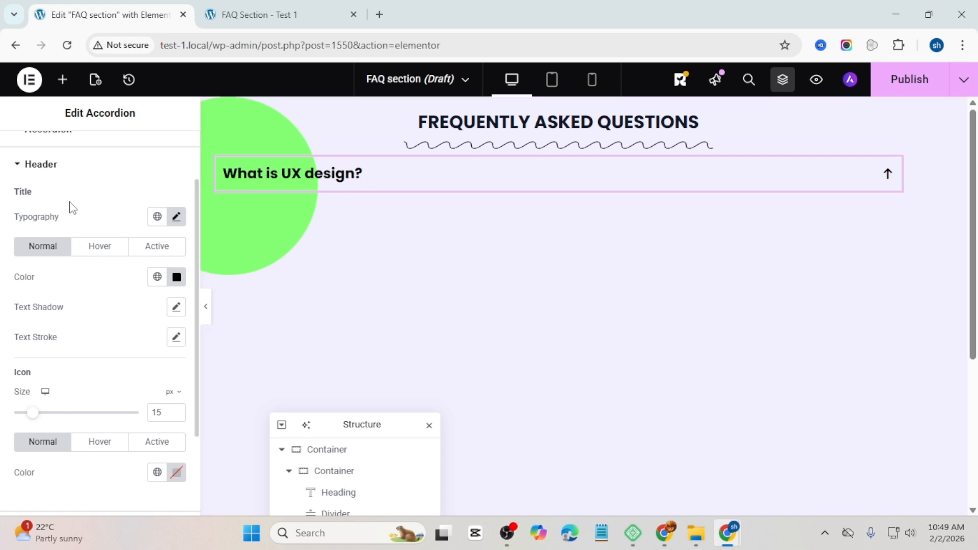
scroll(74, 209, "down", 1)
scroll(79, 212, "up", 3)
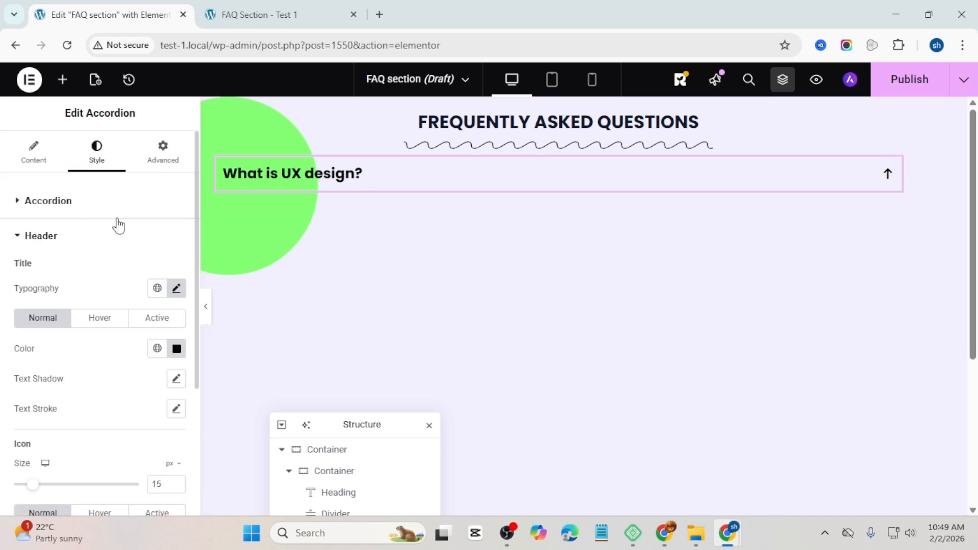
Step: Give the accordion's normal state a Classic background in blue (#006ECA)
left_click(105, 203)
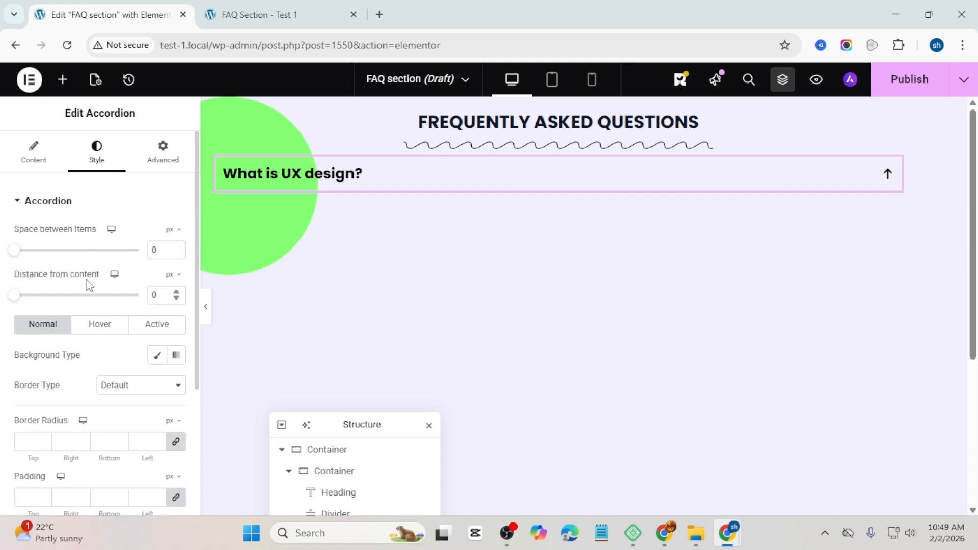
scroll(87, 285, "down", 3)
scroll(90, 289, "up", 3)
left_click(155, 356)
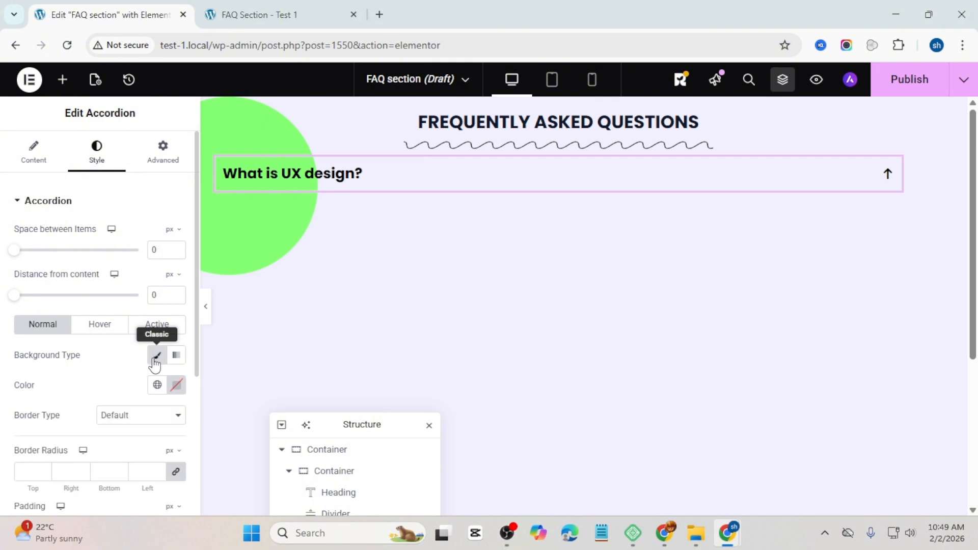
left_click(177, 386)
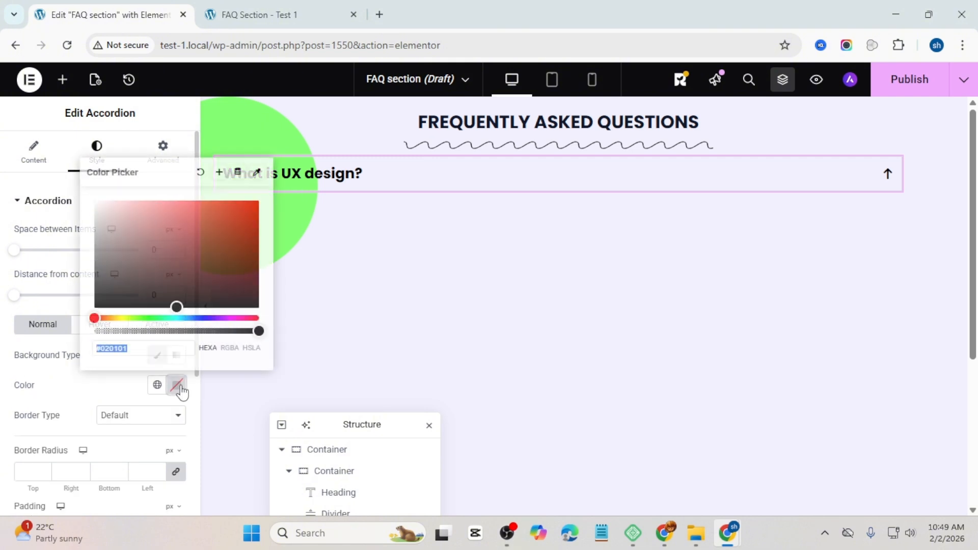
left_click(191, 317)
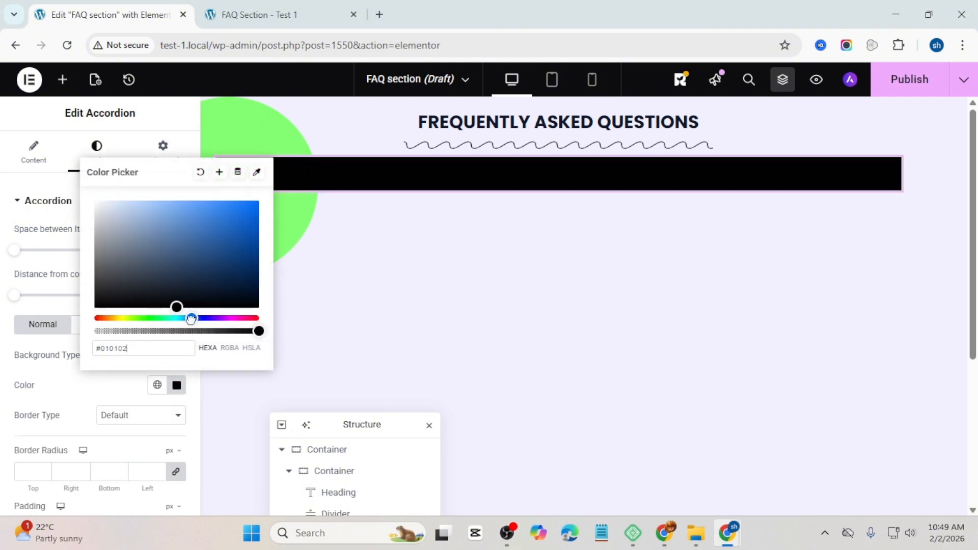
left_click_drag(179, 306, 265, 223)
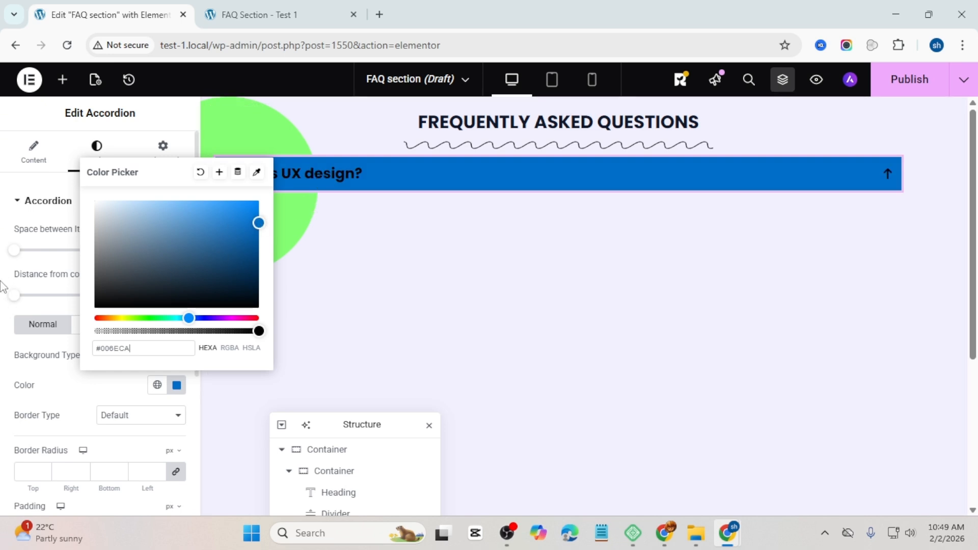
left_click(67, 307)
Step: Change the normal title color of the accordion's header to white
scroll(69, 324, "down", 4)
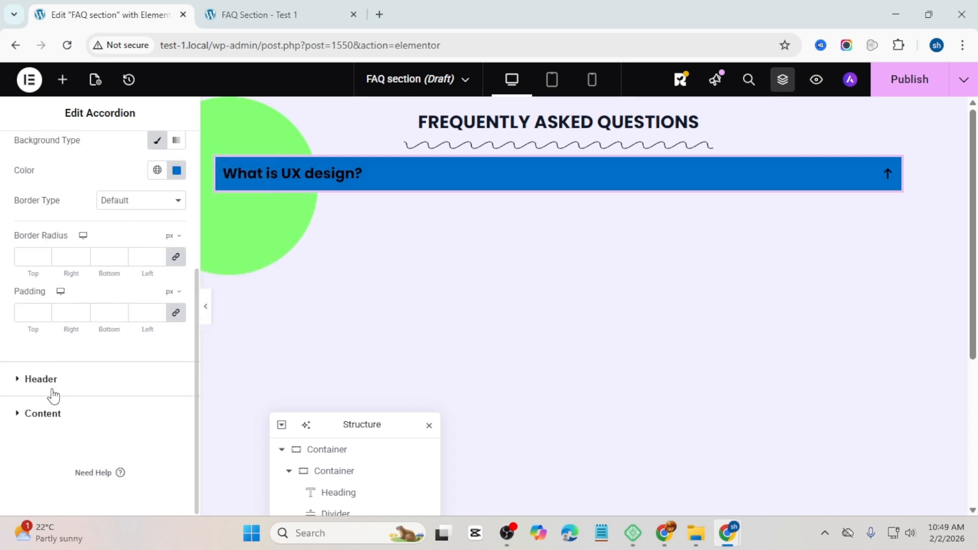
left_click(40, 379)
left_click(176, 349)
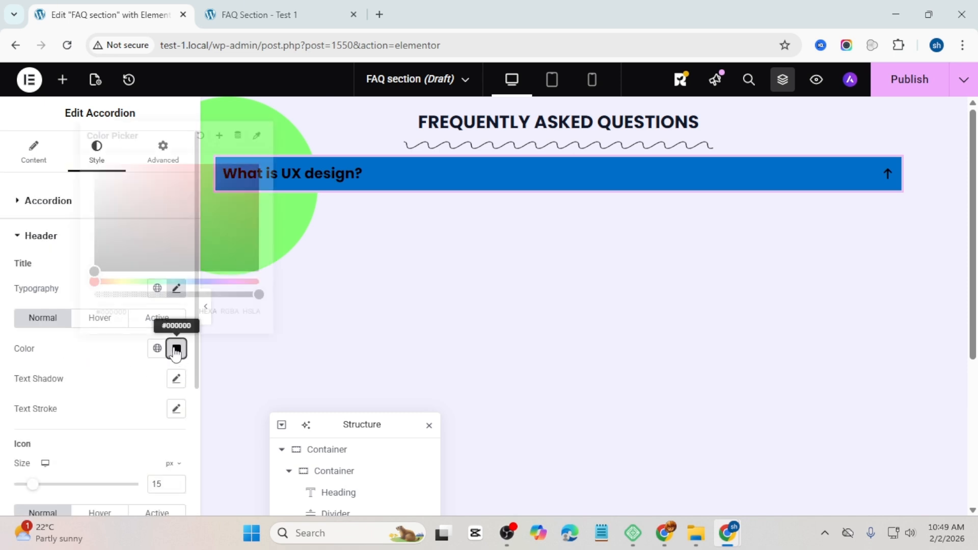
left_click_drag(109, 211, 43, 148)
left_click(37, 193)
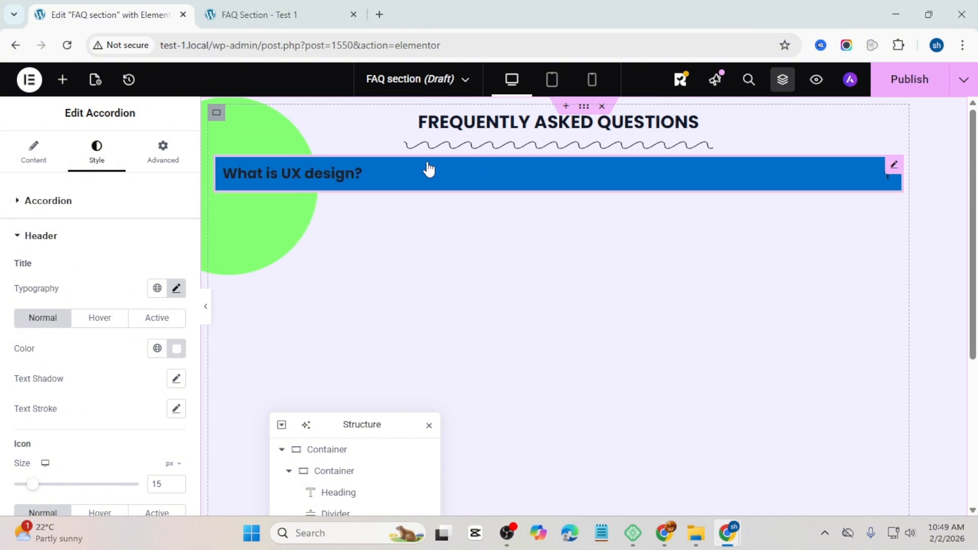
Step: Duplicate the "What is UX design?" accordion item three times to get four items
left_click(34, 152)
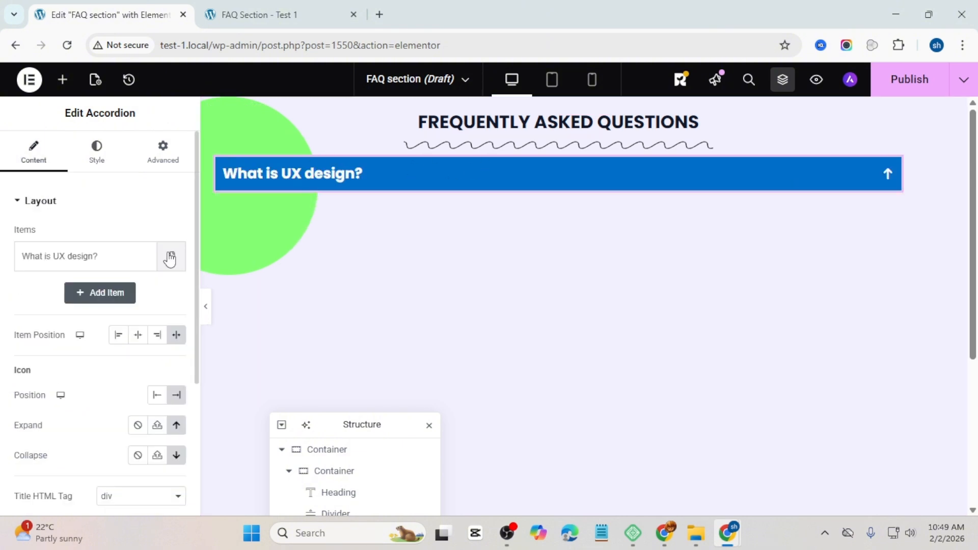
left_click(169, 259)
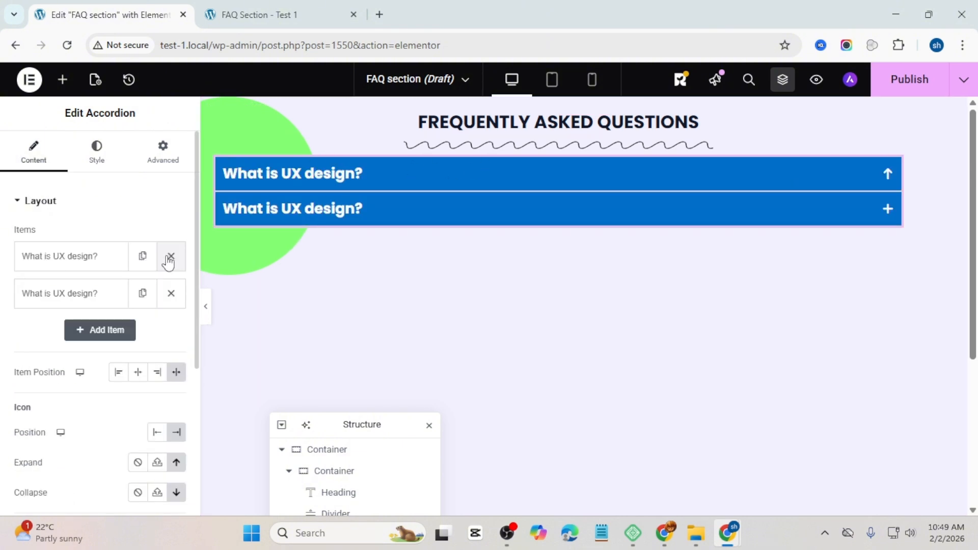
left_click(144, 295)
left_click(143, 332)
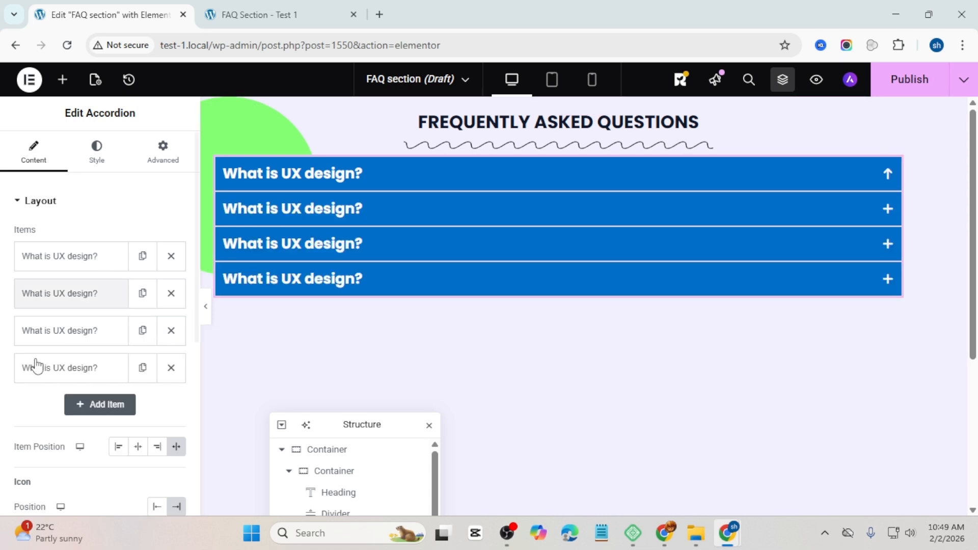
Step: Retitle the second accordion item "What are the key principles of UX design?" and the third "What is the difference between UX and UI design?"
left_click(54, 290)
left_click_drag(120, 350, 6, 356)
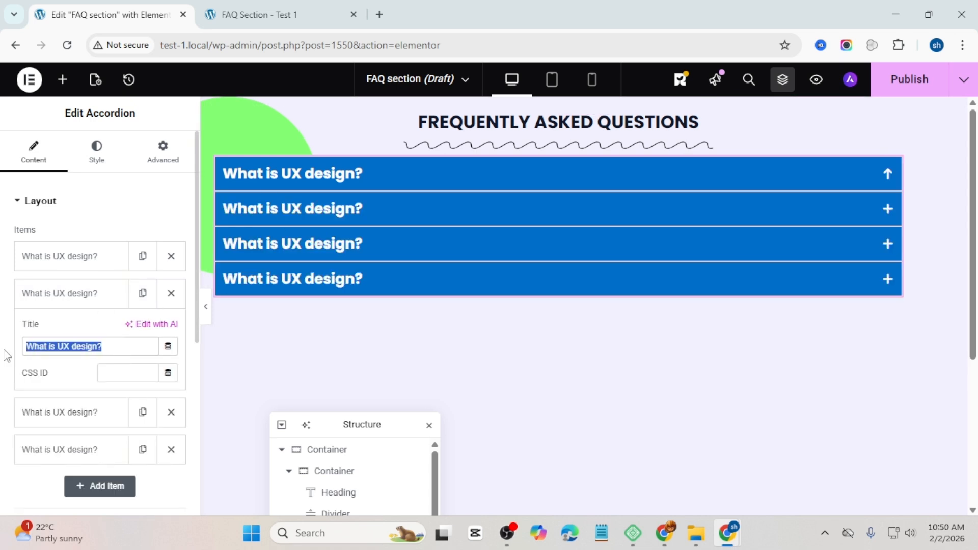
type("What are the key principles of UX design?")
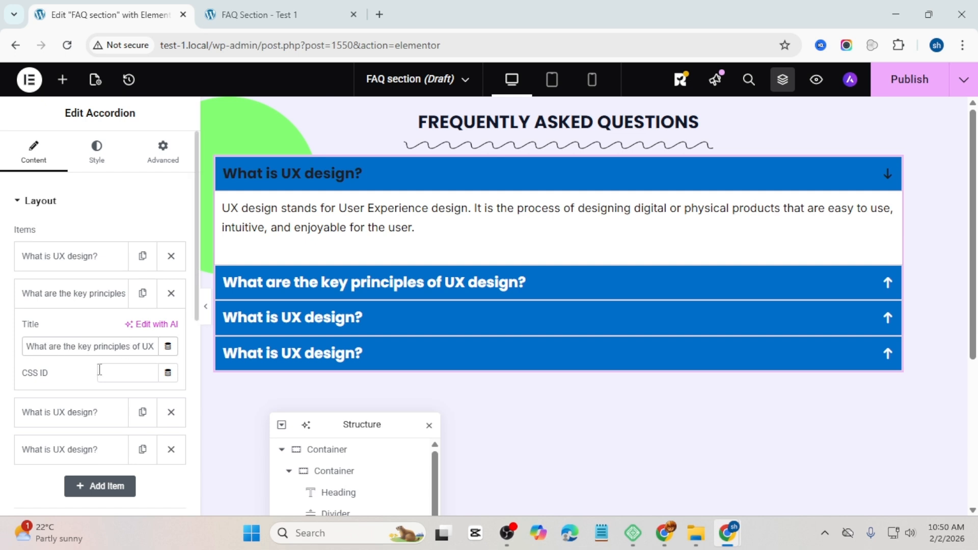
left_click(89, 412)
left_click_drag(110, 379, 2, 387)
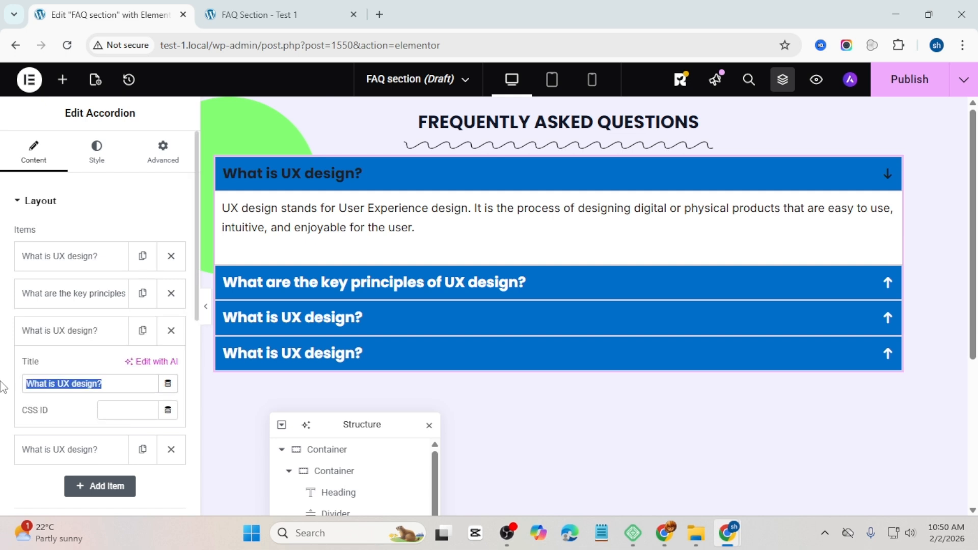
type("What is the difference between UX and UI design?")
Step: Retitle the fourth accordion item "What is a wireframe?" and briefly preview the section without the editing panel
left_click(102, 449)
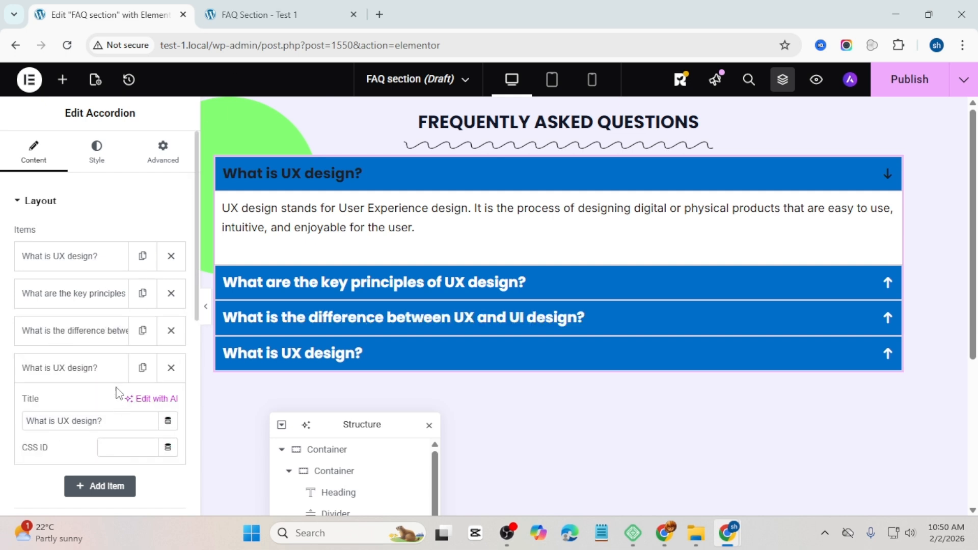
left_click_drag(117, 425, 2, 425)
type("What is a wireframe?")
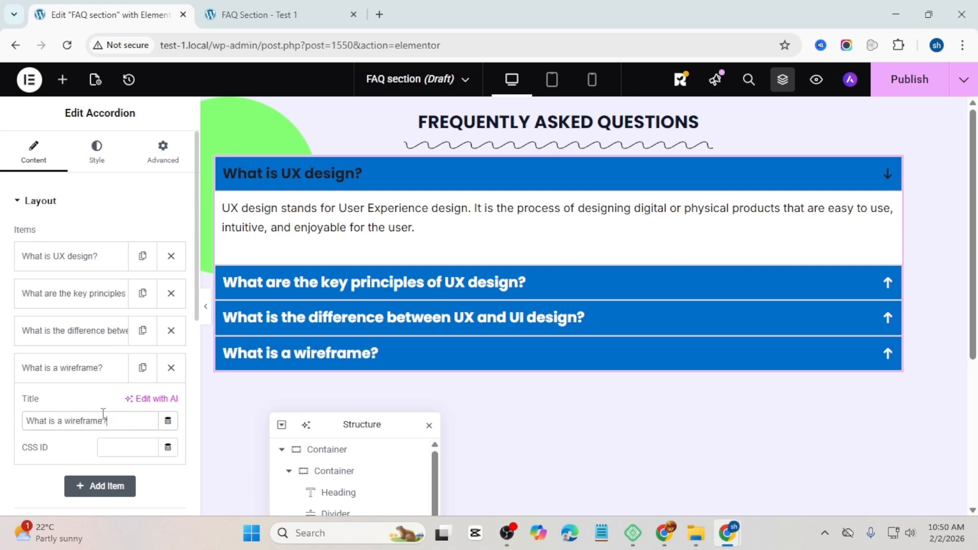
left_click(205, 307)
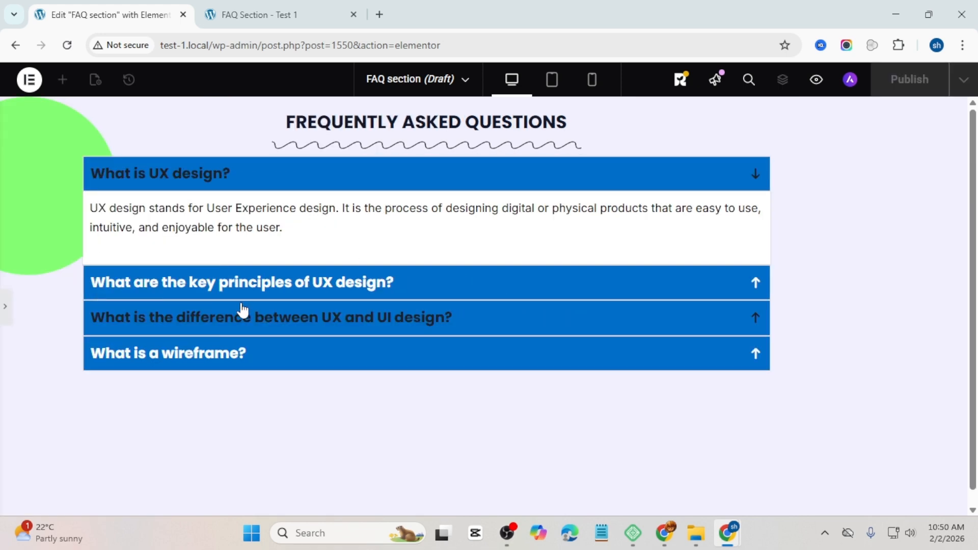
left_click(4, 308)
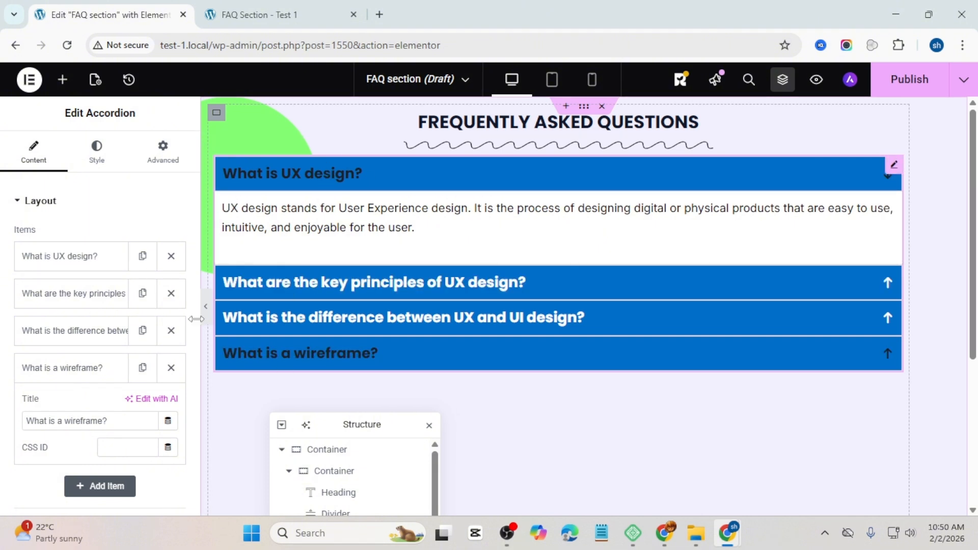
Step: Set the space between the accordion items to 5 px and publish the page
scroll(83, 301, "down", 7)
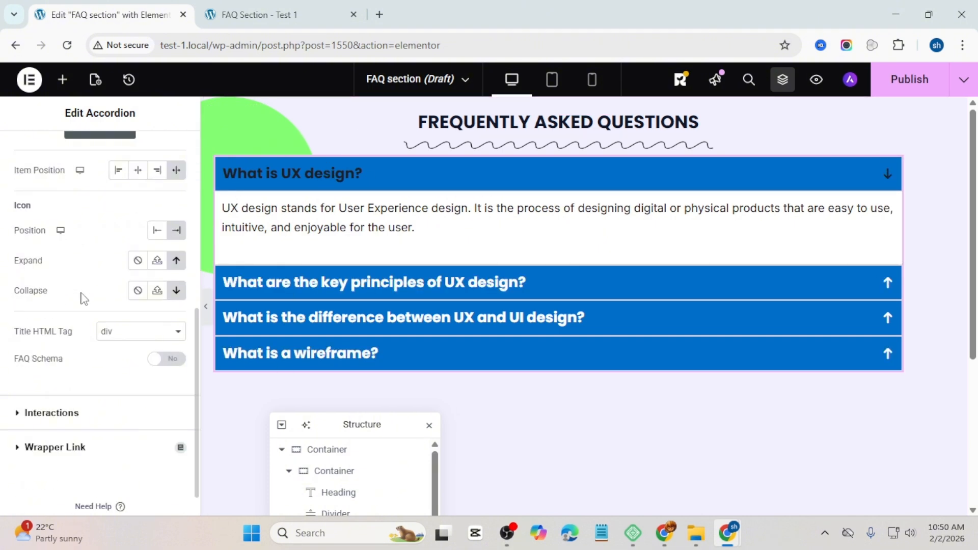
scroll(83, 295, "up", 10)
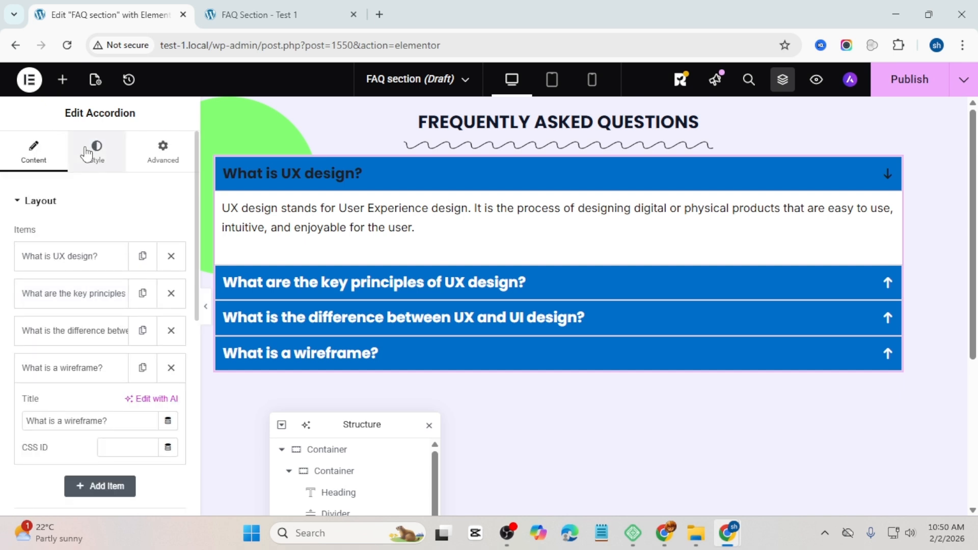
left_click(95, 150)
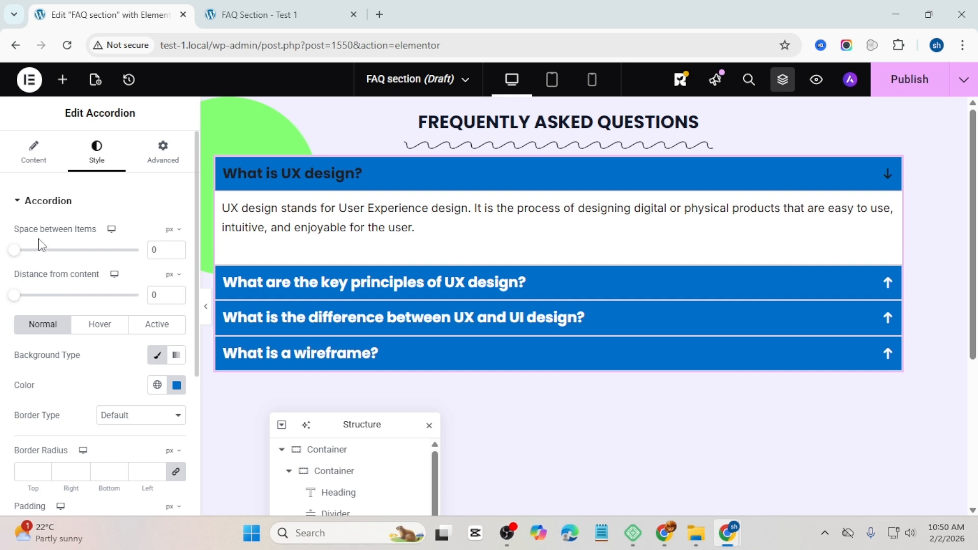
left_click(177, 249)
left_click(177, 250)
left_click(177, 250)
left_click(177, 249)
left_click(176, 249)
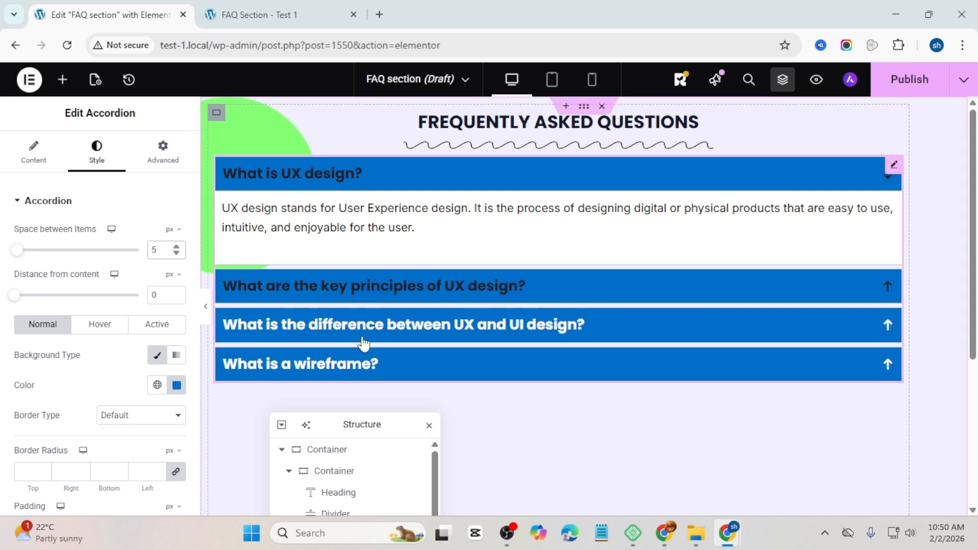
left_click(905, 90)
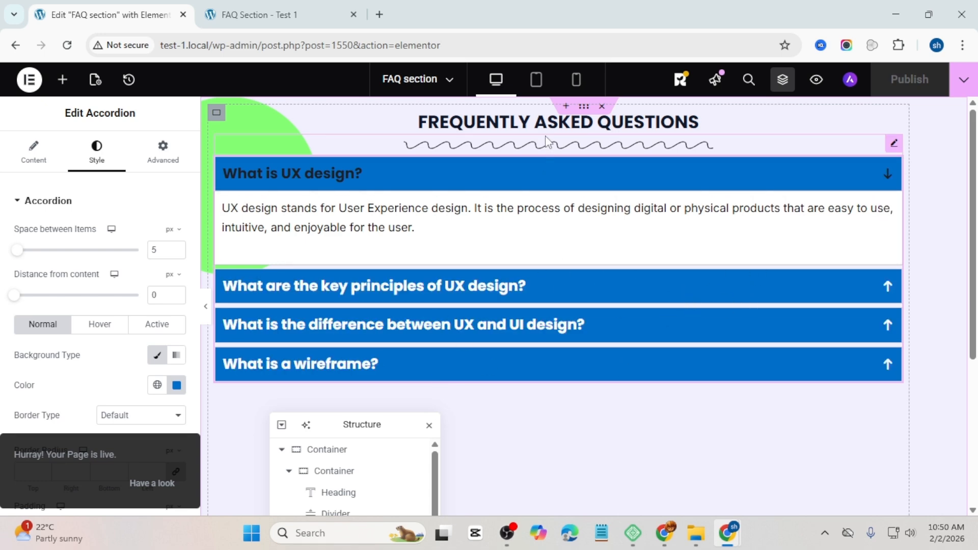
Step: Switch to the mobile layout and check the FAQ section, expanding and collapsing its first item
left_click(576, 83)
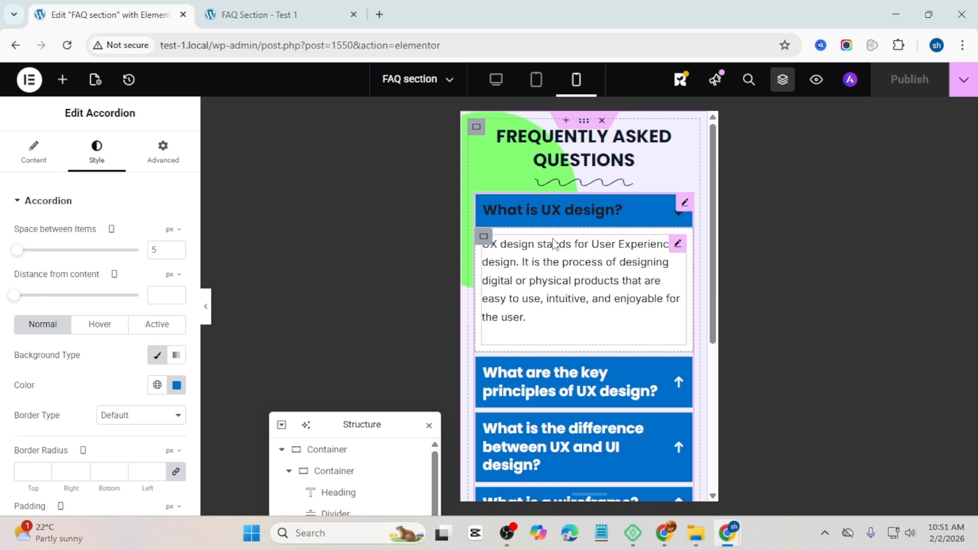
scroll(555, 245, "down", 4)
scroll(559, 253, "up", 3)
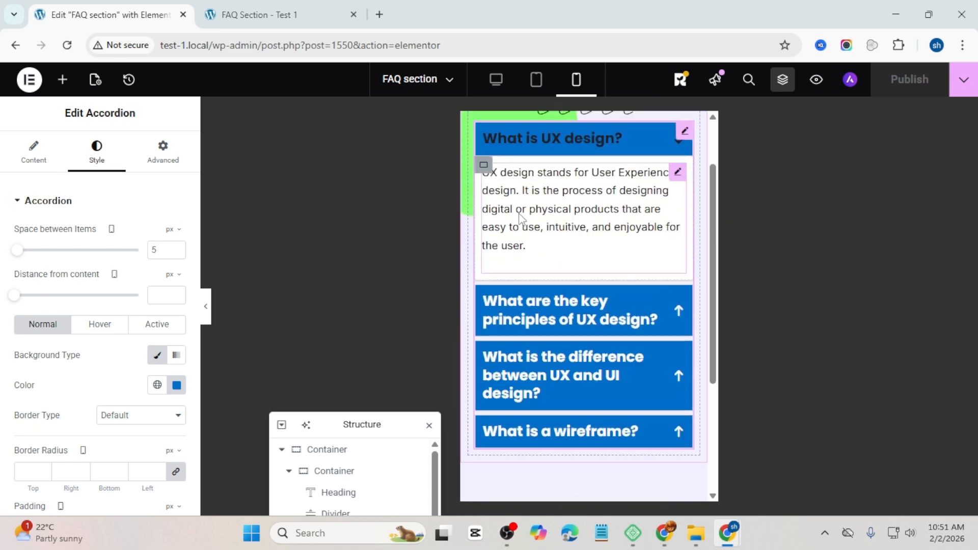
scroll(520, 219, "up", 2)
left_click(549, 213)
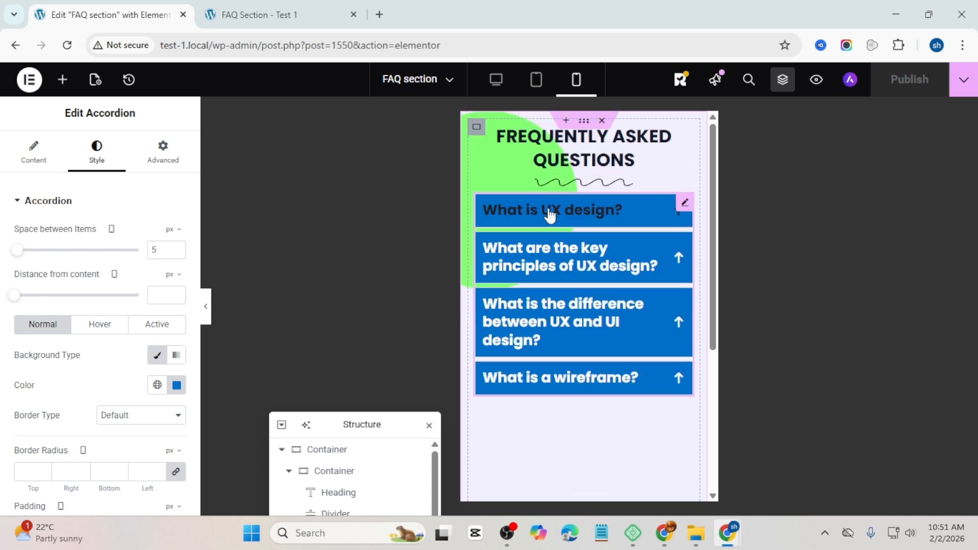
left_click(550, 214)
left_click(552, 215)
Step: Set the font size of the accordion's header title to 15 px for the mobile layout
scroll(114, 253, "down", 4)
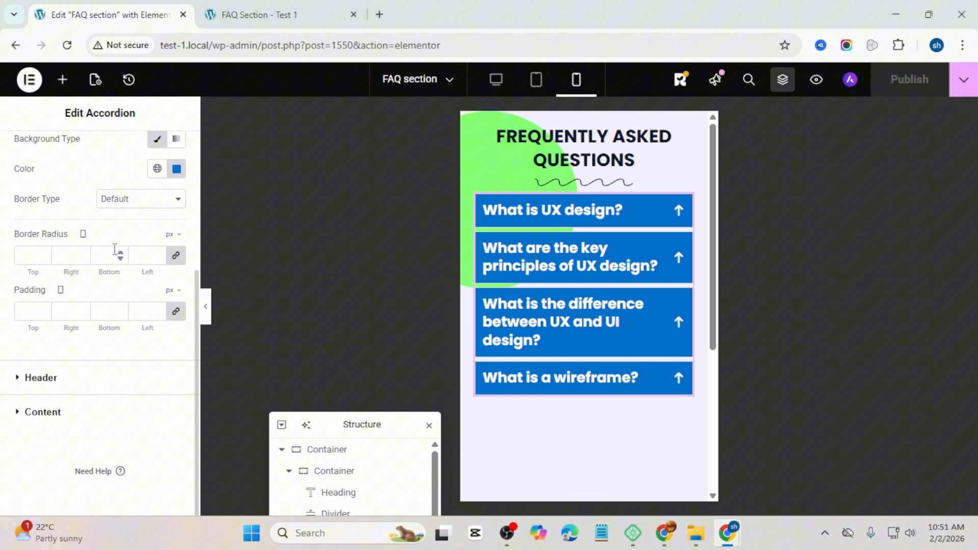
left_click(83, 377)
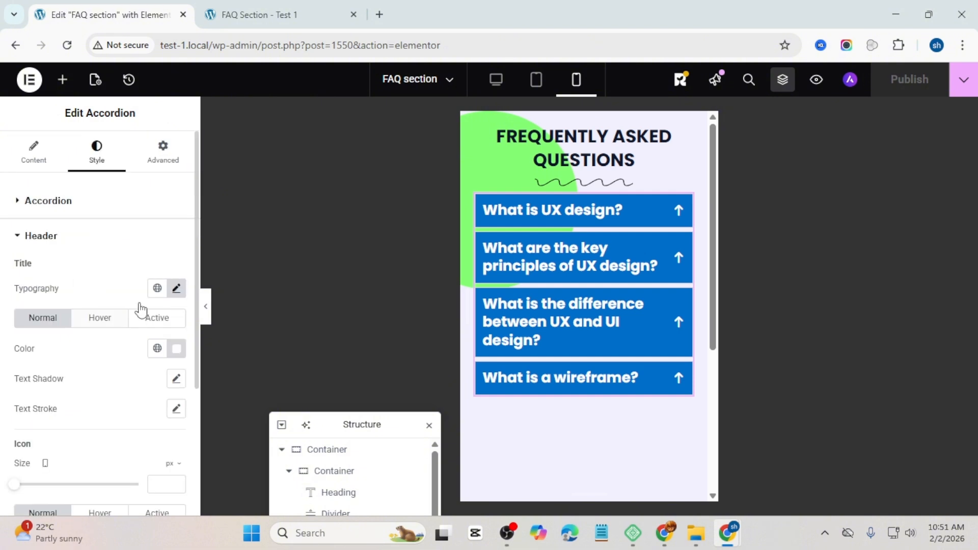
left_click(176, 292)
scroll(136, 336, "down", 3)
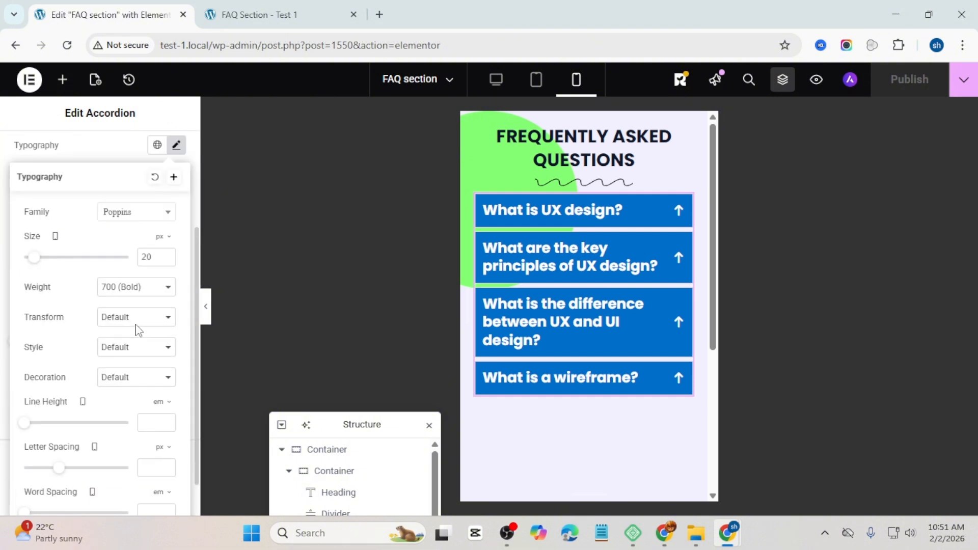
double_click(169, 264)
type("12")
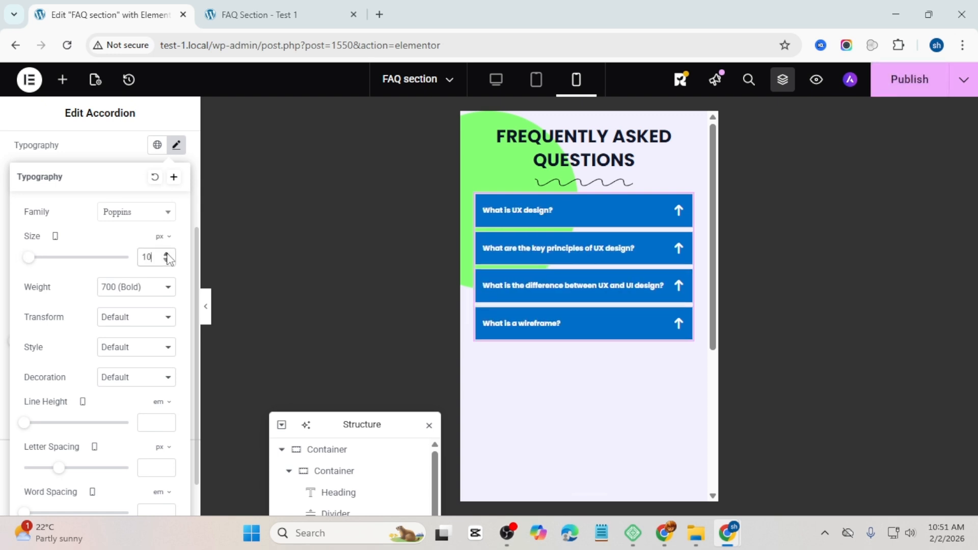
left_click(167, 254)
left_click(167, 254)
left_click(167, 254)
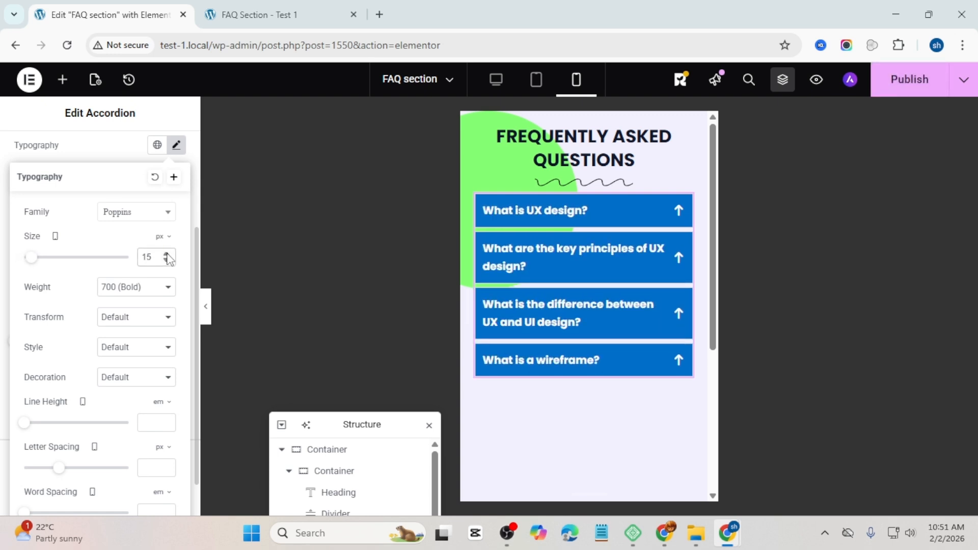
scroll(562, 273, "up", 3)
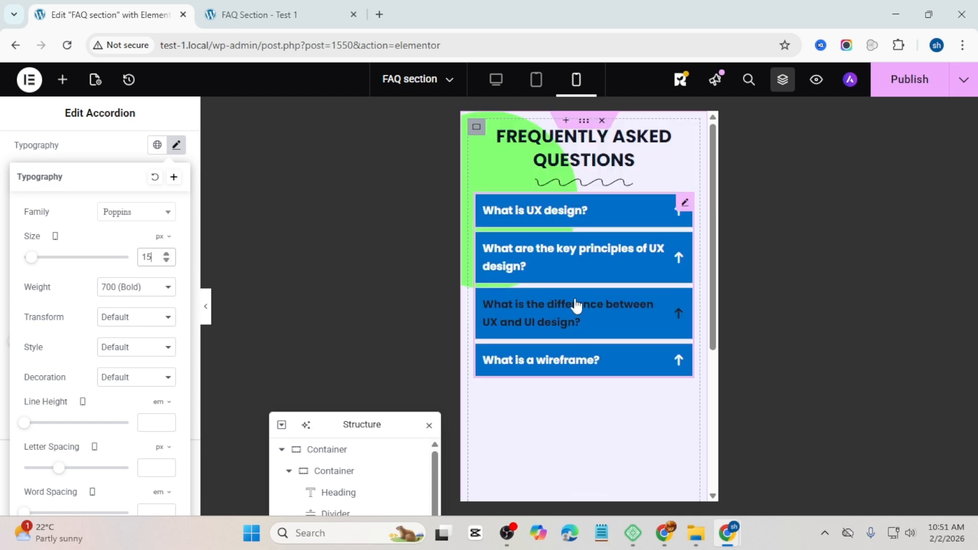
Step: Reduce the font size of the "Frequently Asked Questions" heading for the mobile layout to just below 20 px so it fits on one line
left_click(581, 159)
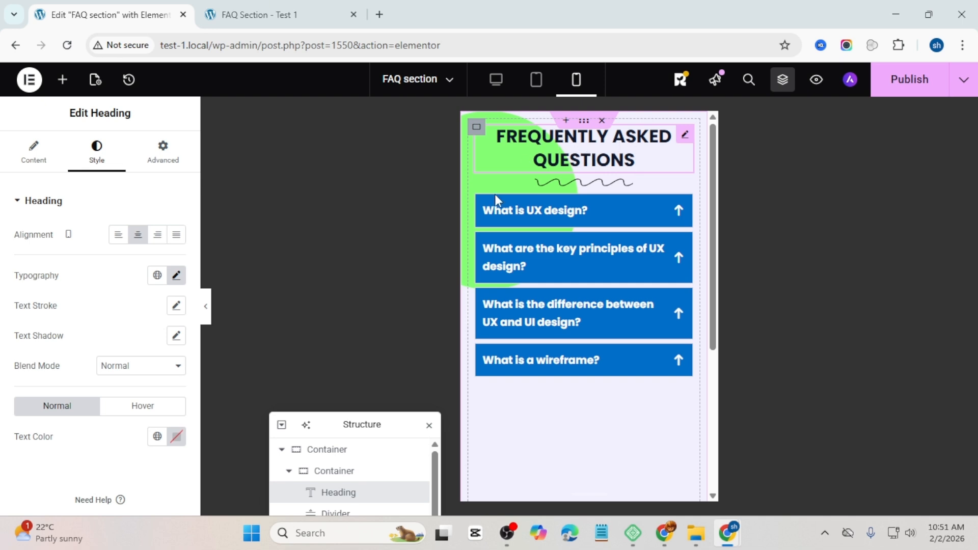
left_click(576, 159)
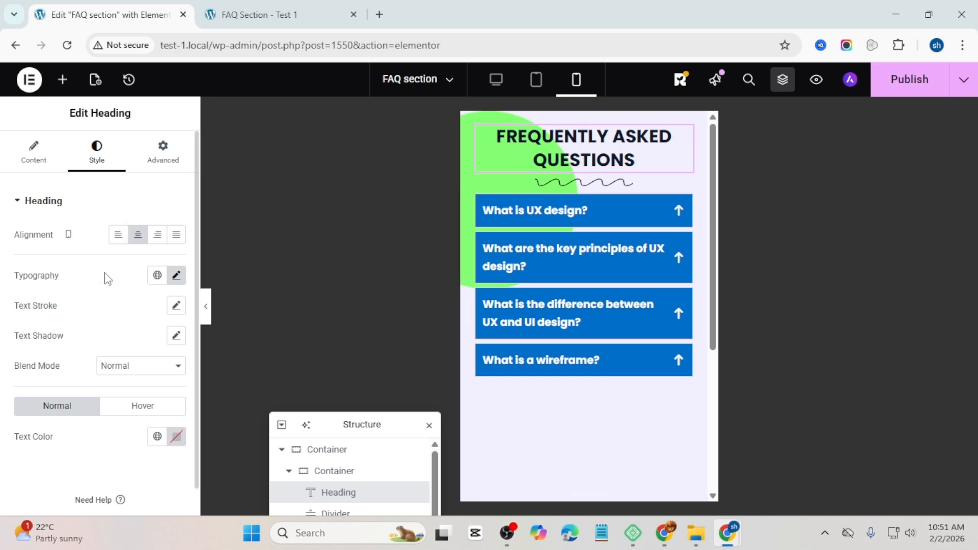
left_click(176, 275)
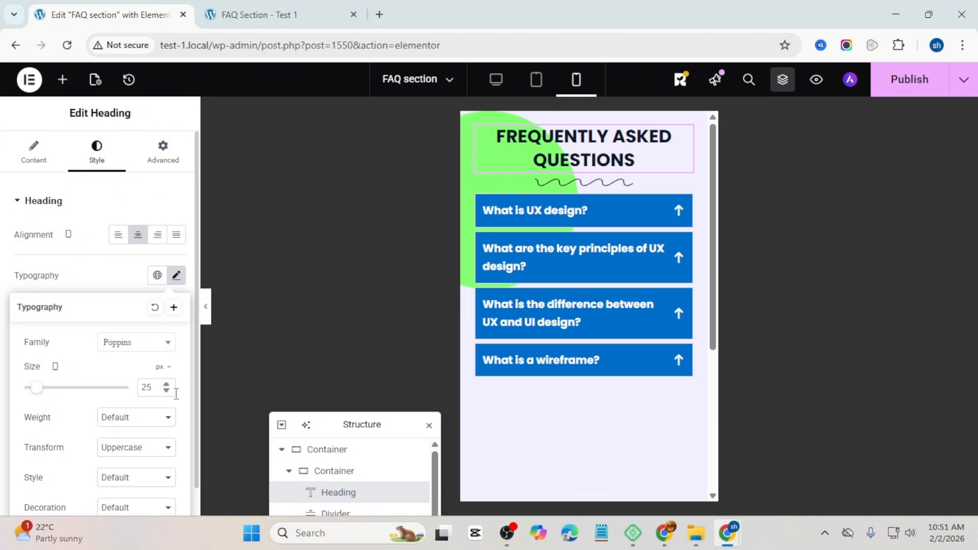
type("20")
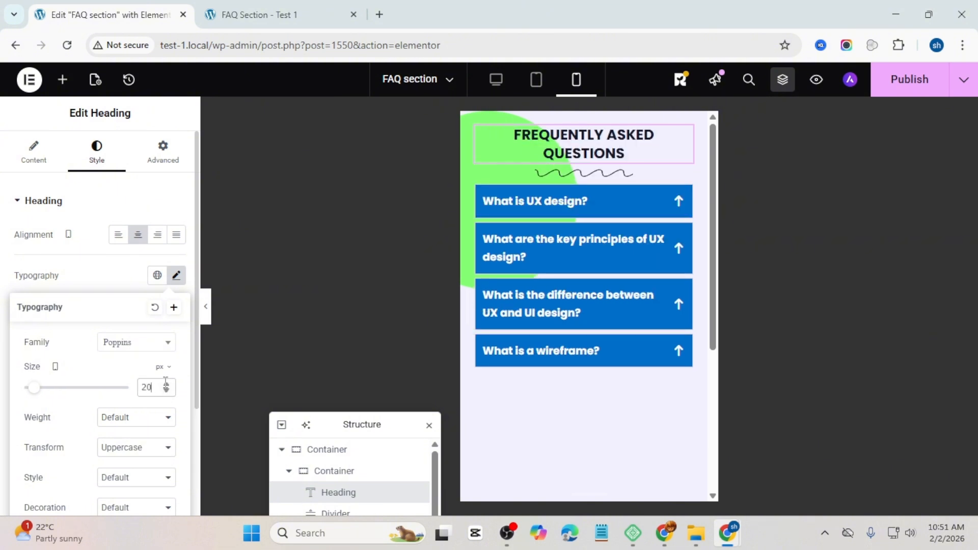
left_click(166, 391)
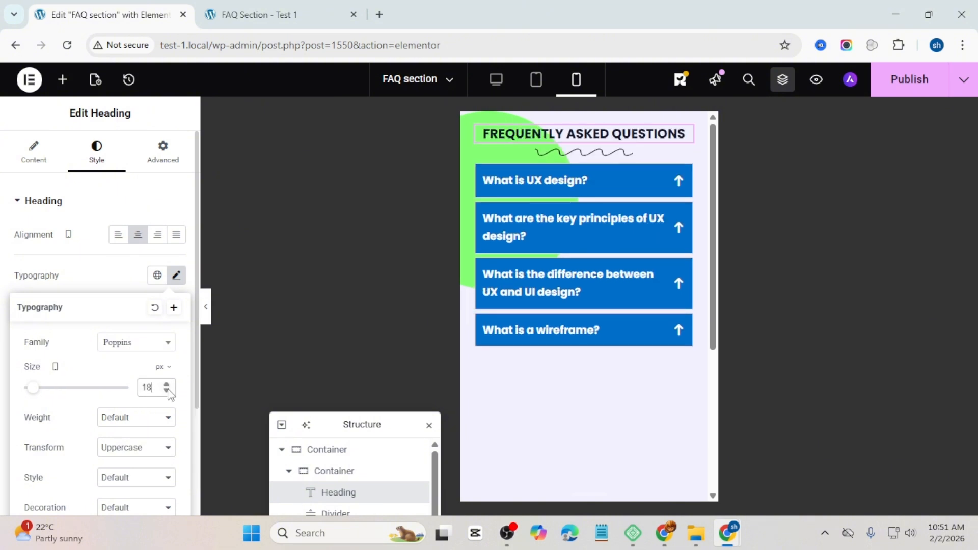
left_click(166, 391)
left_click(166, 391)
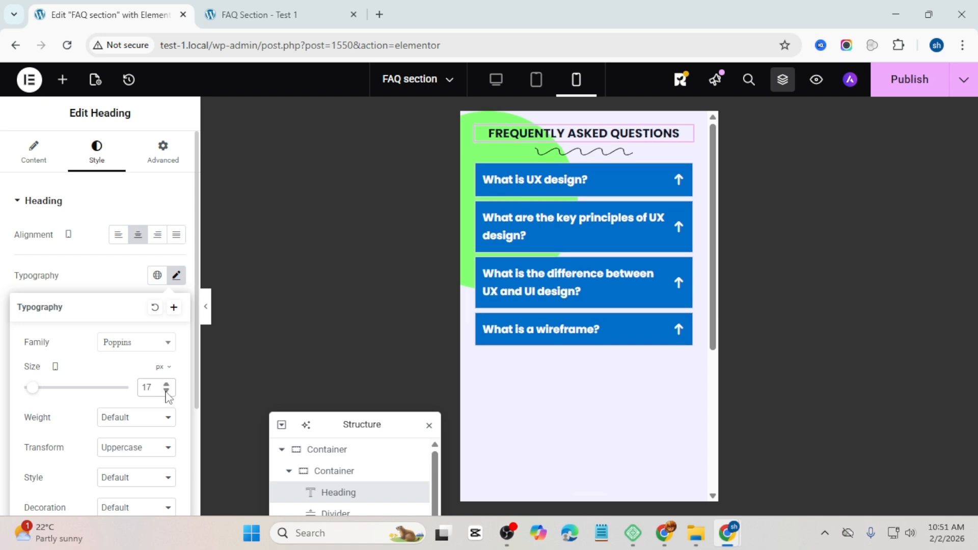
Step: Set the wavy divider's width to 100% for the mobile layout and publish the page
left_click(586, 159)
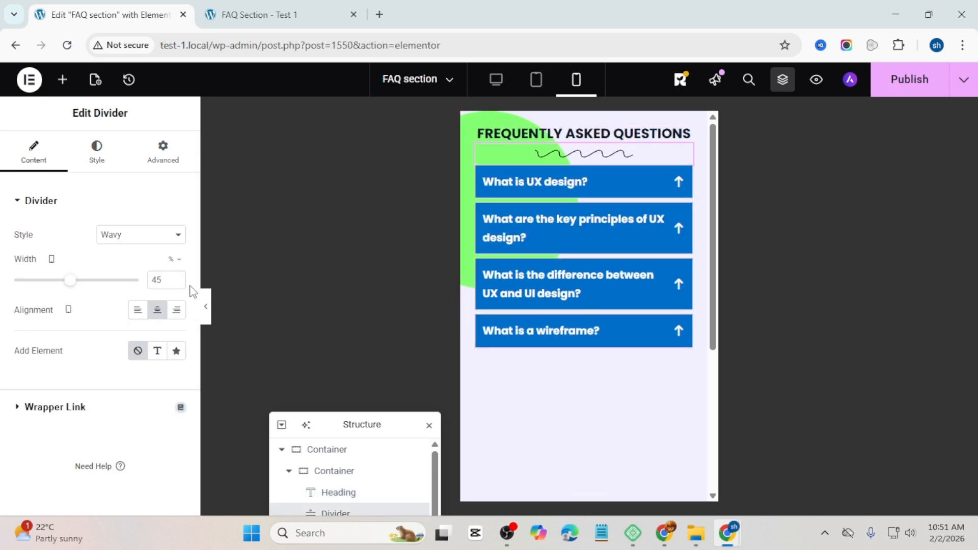
double_click(164, 279)
type("100")
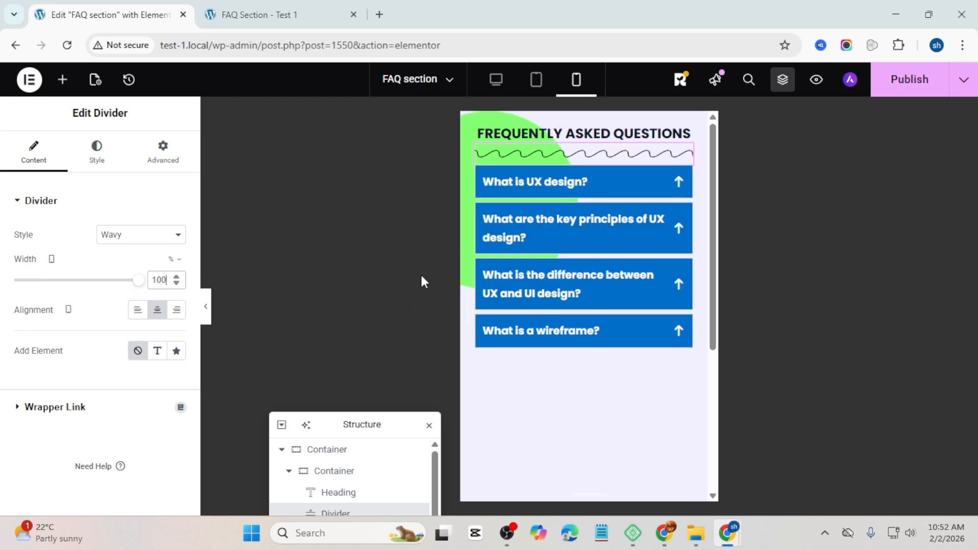
left_click(908, 85)
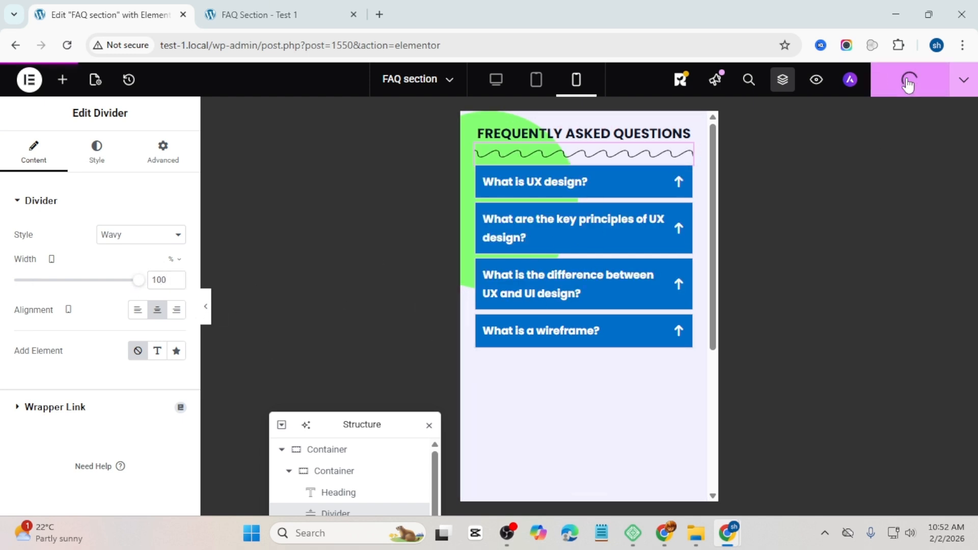